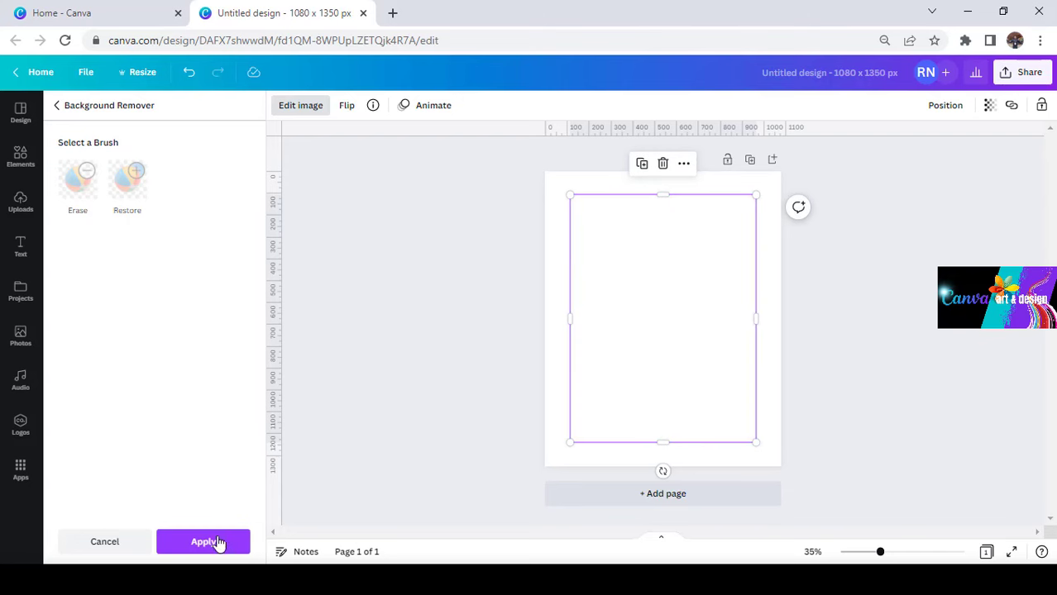
# Apply the background removal to the woman's photo and crop the cutout closely around her, cutting off her lower legs.
pyautogui.click(220, 541)
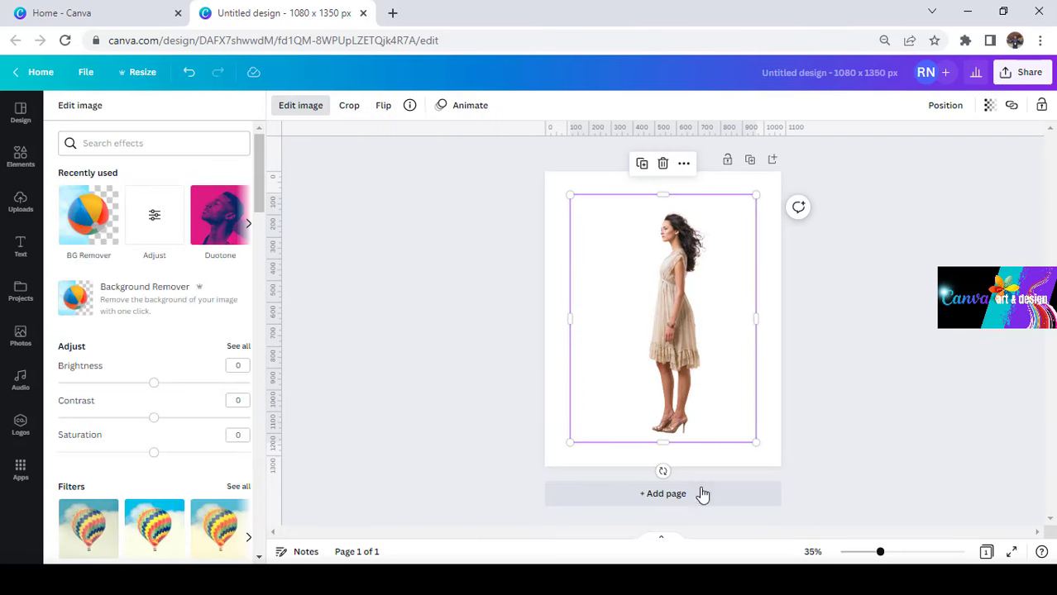
pyautogui.moveTo(663, 443); pyautogui.dragTo(703, 353)
pyautogui.moveTo(569, 273); pyautogui.dragTo(635, 293)
pyautogui.moveTo(756, 272); pyautogui.dragTo(712, 270)
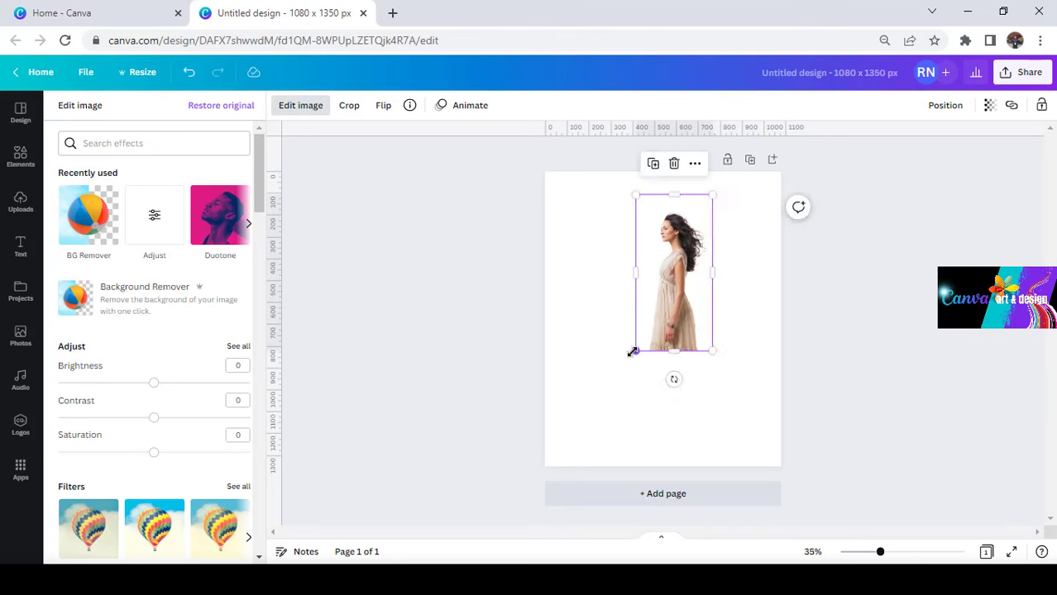
# Enlarge the woman's cutout and position it at the page's lower edge, slightly left of center.
pyautogui.moveTo(634, 350); pyautogui.dragTo(568, 487)
pyautogui.moveTo(712, 196); pyautogui.dragTo(682, 252)
pyautogui.moveTo(625, 422); pyautogui.dragTo(646, 431)
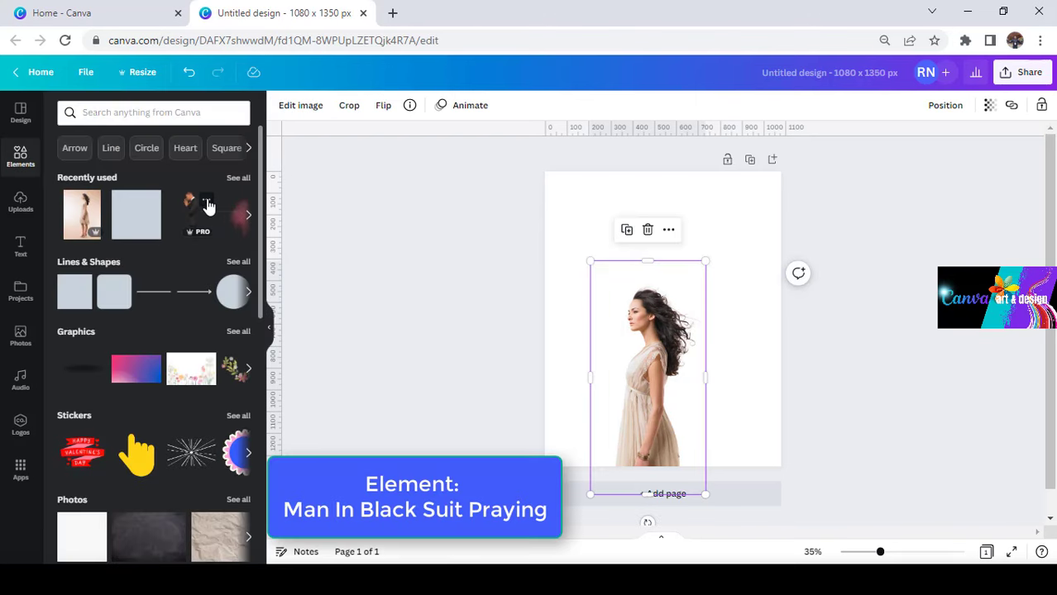
# Check the details of the recently used "Man in a Black Suit Praying" photo and add it to the page.
pyautogui.click(207, 203)
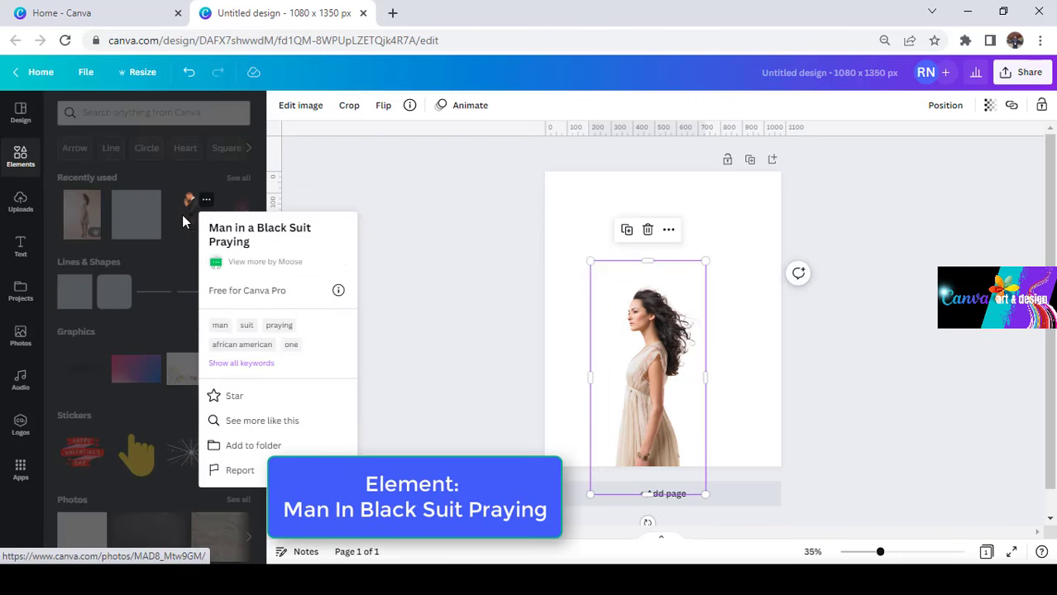
pyautogui.click(183, 222)
pyautogui.click(190, 215)
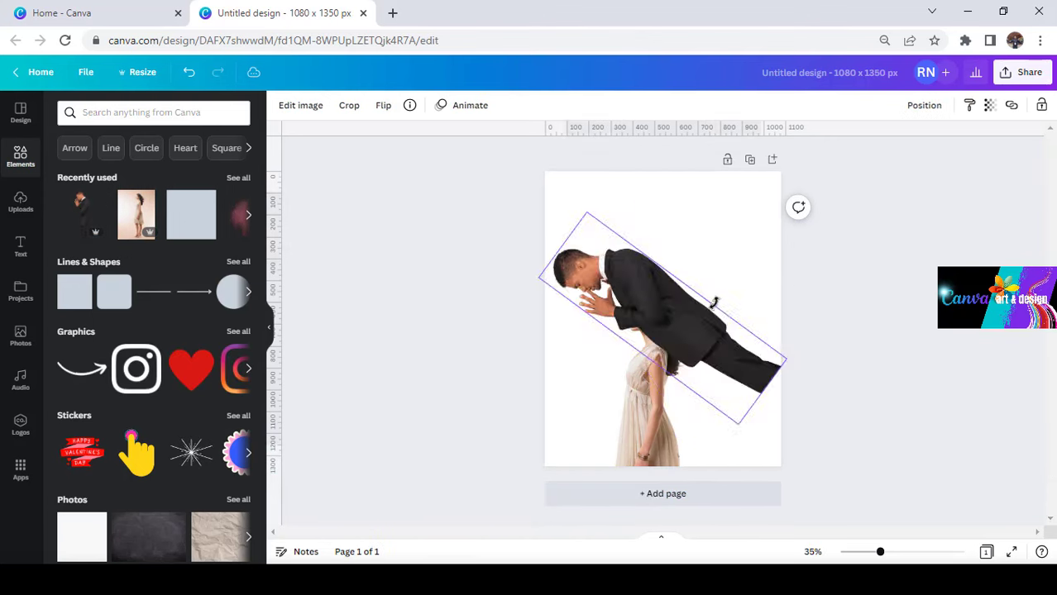
# Turn the praying man nearly upside down, scale him slightly and place him hanging from the page top with his head behind the woman's.
pyautogui.moveTo(715, 303); pyautogui.dragTo(690, 208)
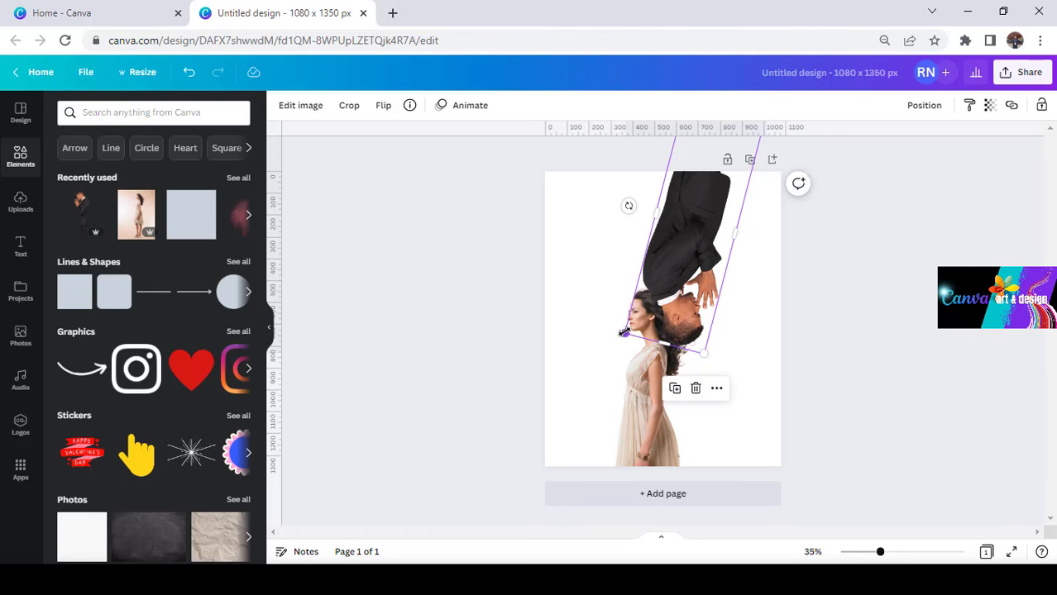
pyautogui.moveTo(624, 334); pyautogui.dragTo(630, 324)
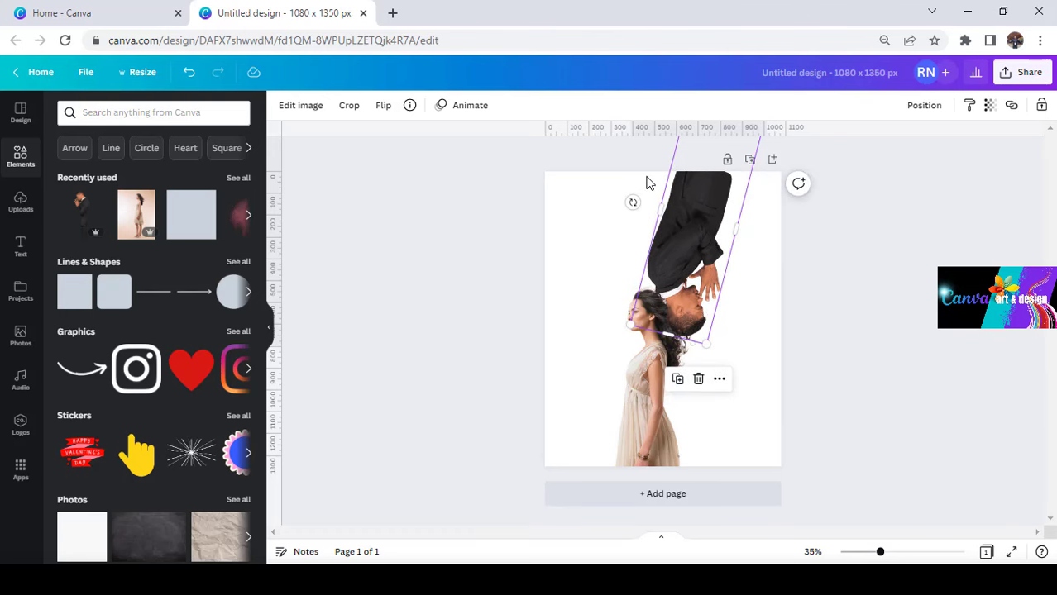
pyautogui.moveTo(633, 201); pyautogui.dragTo(631, 208)
pyautogui.moveTo(684, 232); pyautogui.dragTo(674, 233)
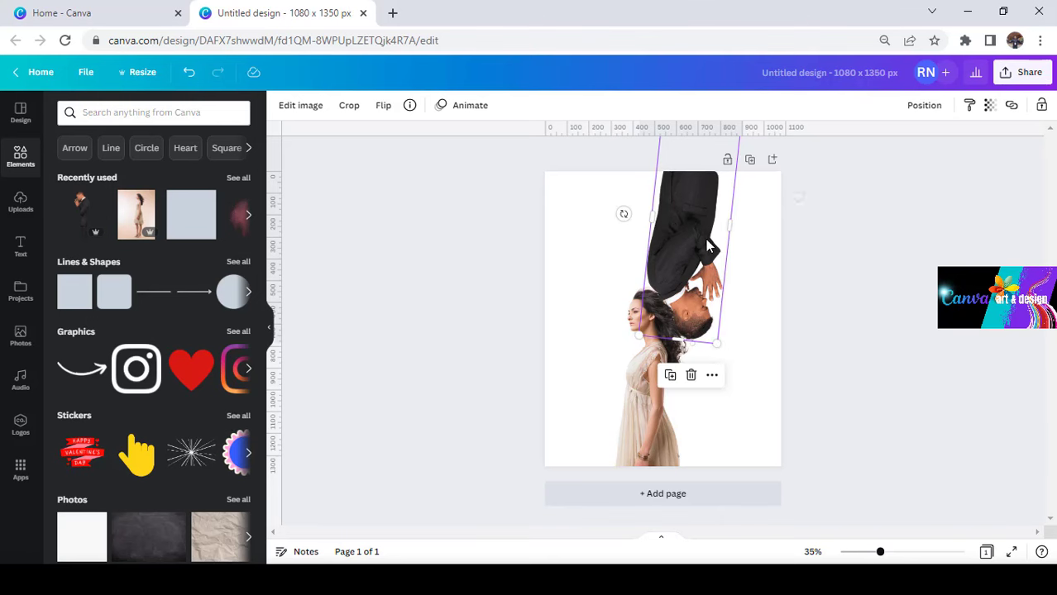
# Add a square shape and fill it with the dark color sampled from the man's suit.
pyautogui.click(885, 320)
pyautogui.click(75, 292)
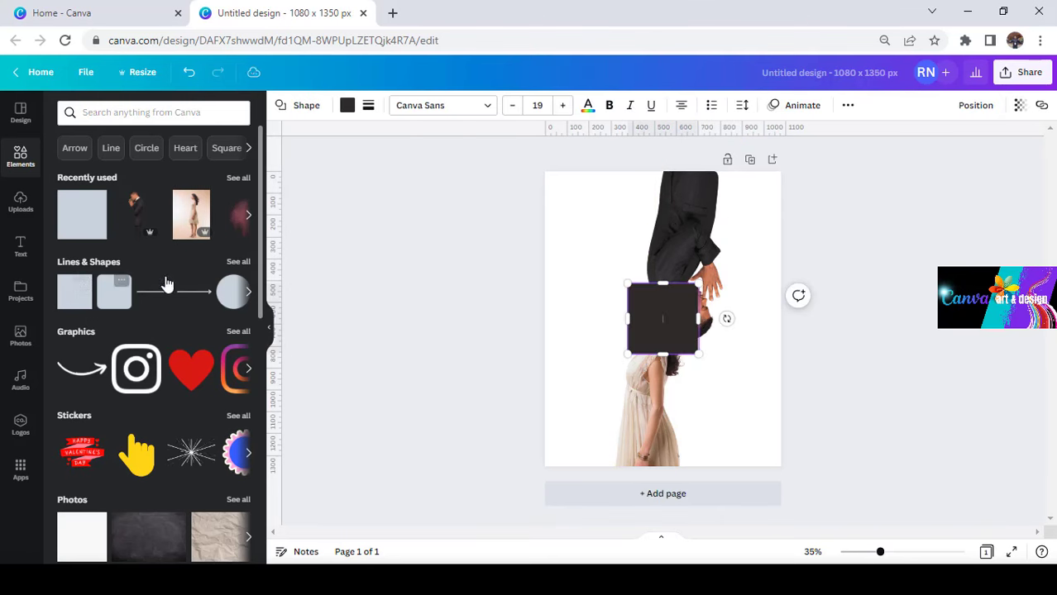
pyautogui.click(346, 107)
pyautogui.click(70, 170)
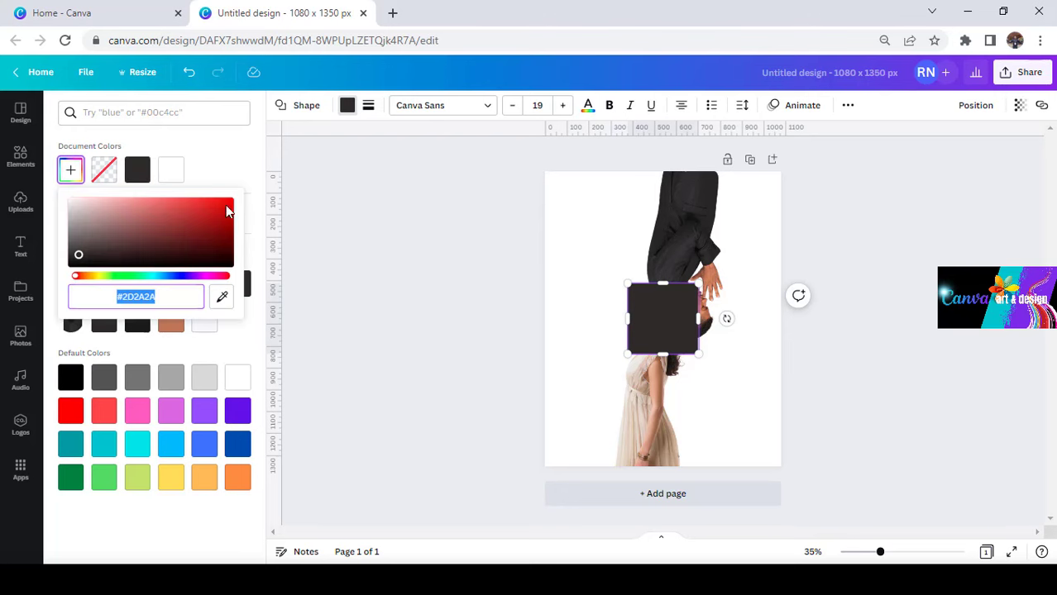
pyautogui.click(222, 296)
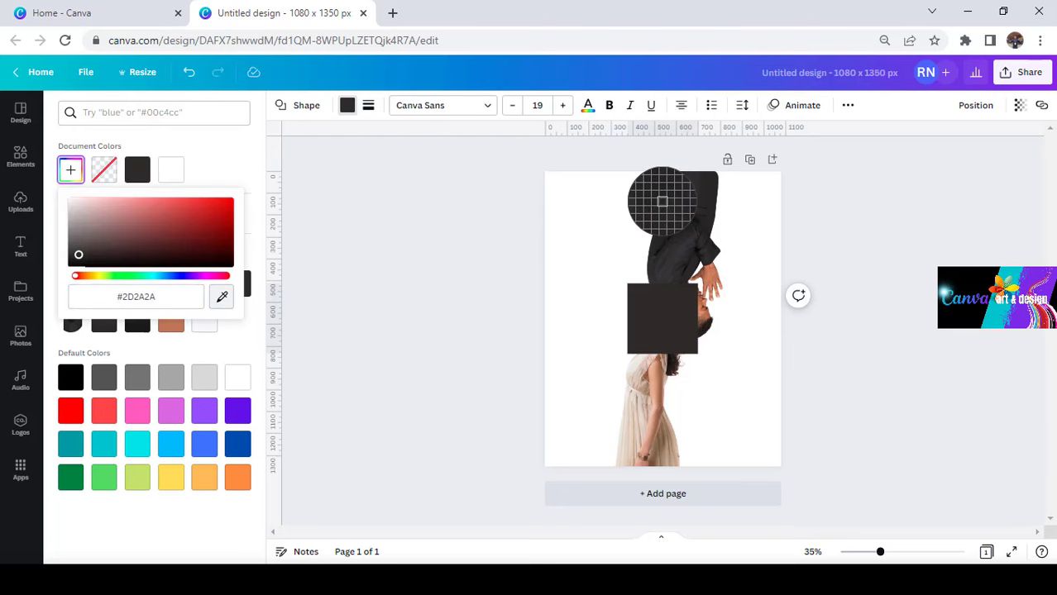
pyautogui.click(658, 205)
# Stretch the dark square over the left half of the page, tilt it slightly clockwise and extend it beyond the page edges.
pyautogui.click(656, 328)
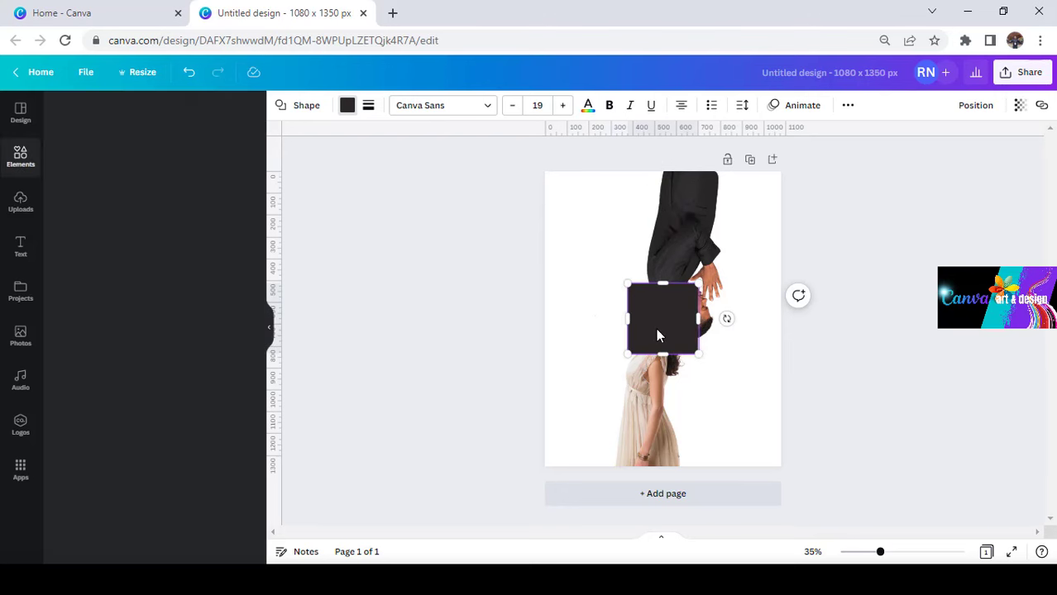
pyautogui.moveTo(656, 328); pyautogui.dragTo(581, 488)
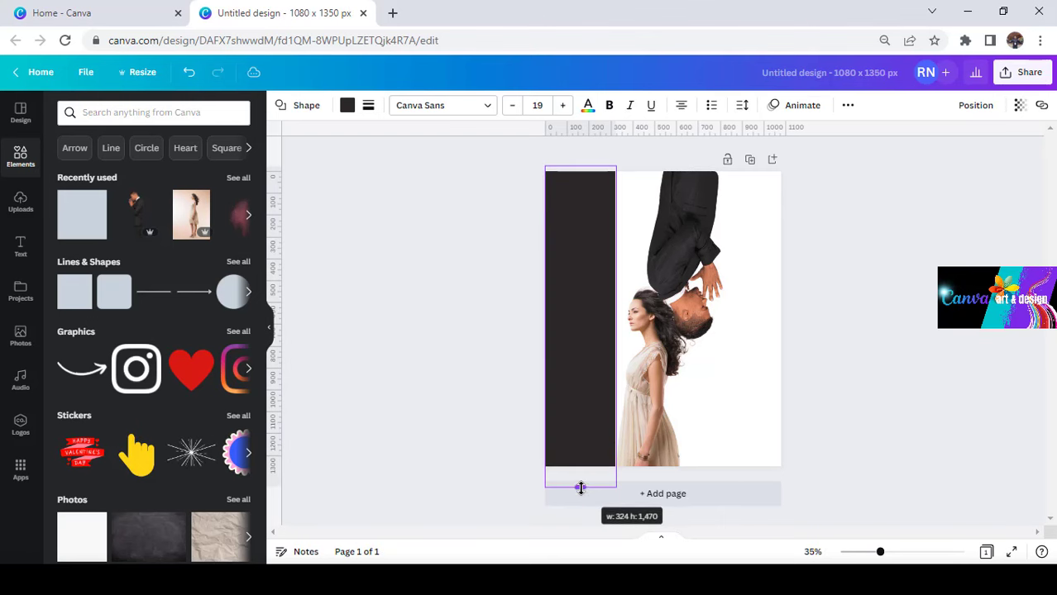
pyautogui.moveTo(620, 329); pyautogui.dragTo(662, 327)
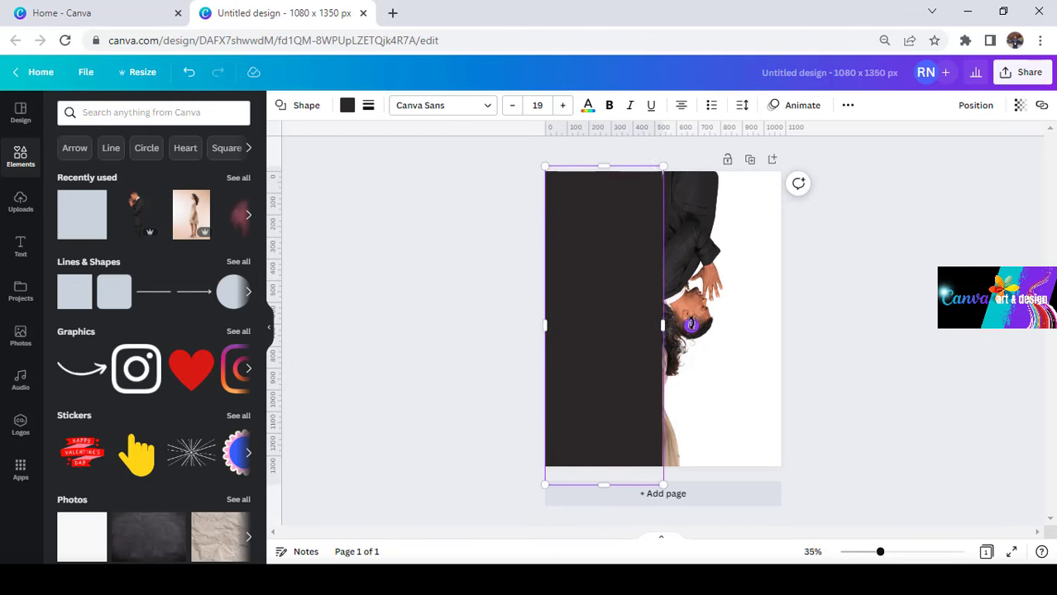
pyautogui.moveTo(592, 502); pyautogui.dragTo(705, 357)
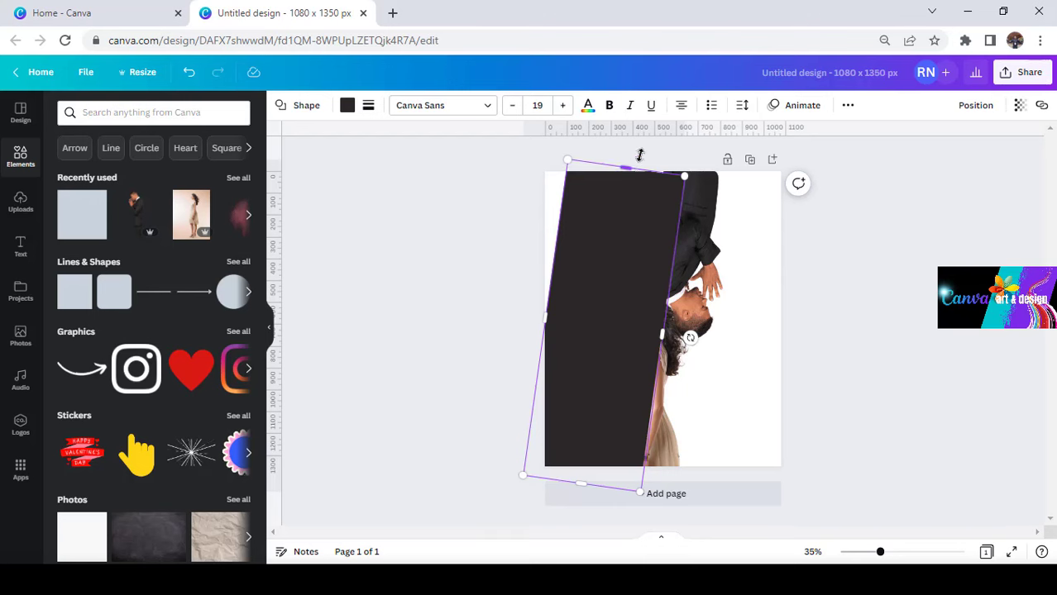
pyautogui.moveTo(640, 156); pyautogui.dragTo(641, 136)
pyautogui.moveTo(536, 310); pyautogui.dragTo(479, 298)
# Send the tilted dark rectangle to the back, behind the man and the woman.
pyautogui.rightClick(575, 224)
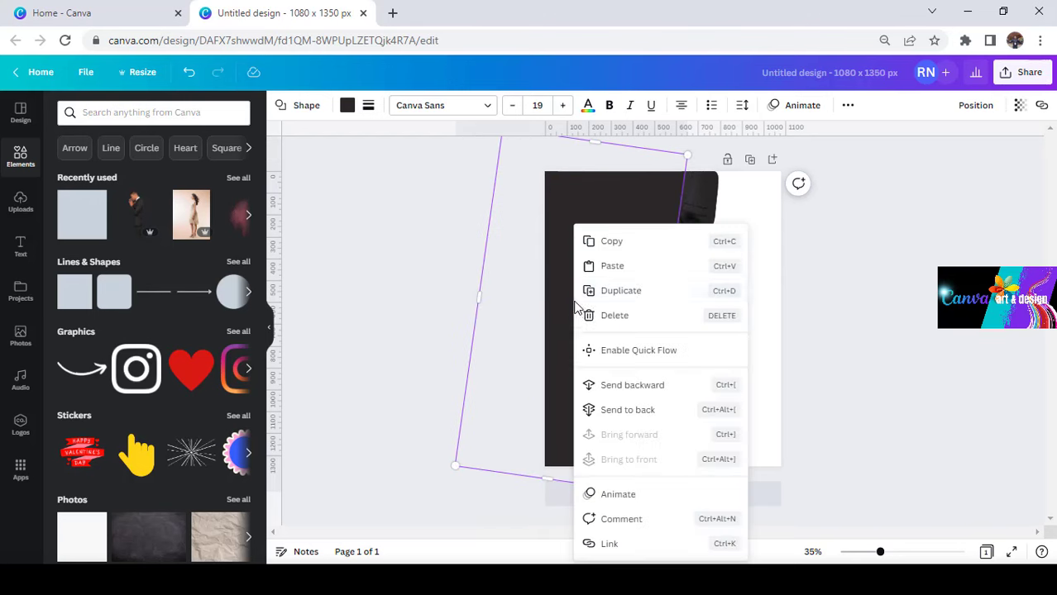
pyautogui.click(654, 414)
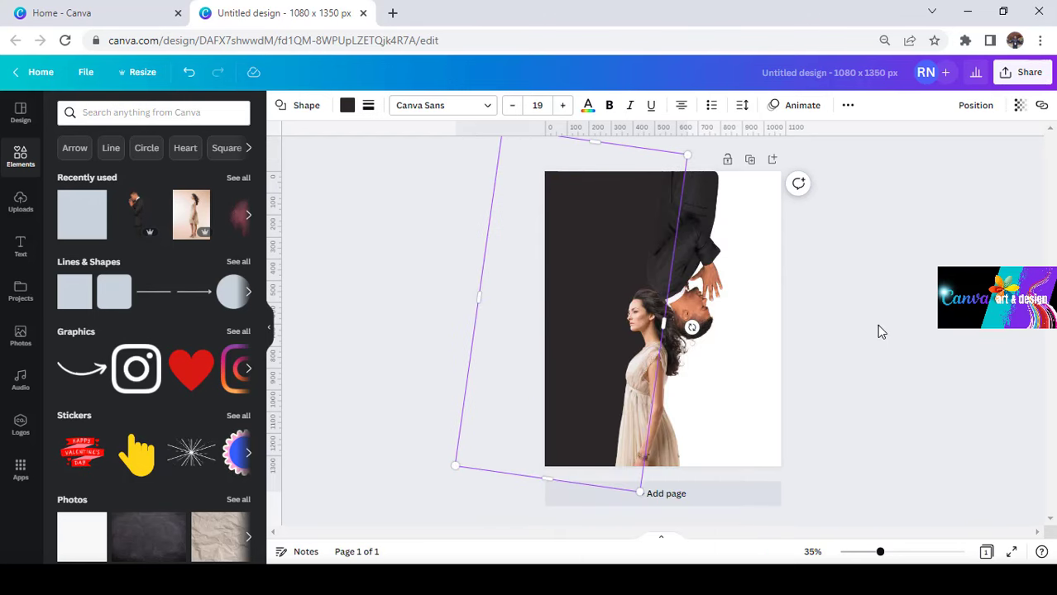
pyautogui.click(790, 406)
# Set the page background to a beige color sampled from the hem of the woman's dress.
pyautogui.click(760, 420)
pyautogui.click(282, 105)
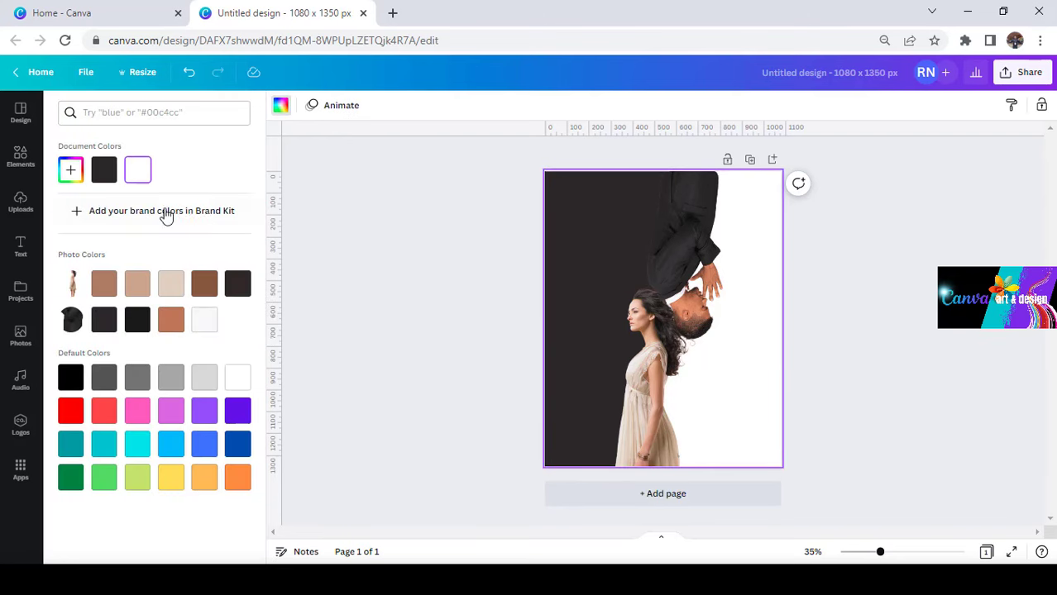
pyautogui.click(70, 169)
pyautogui.click(221, 296)
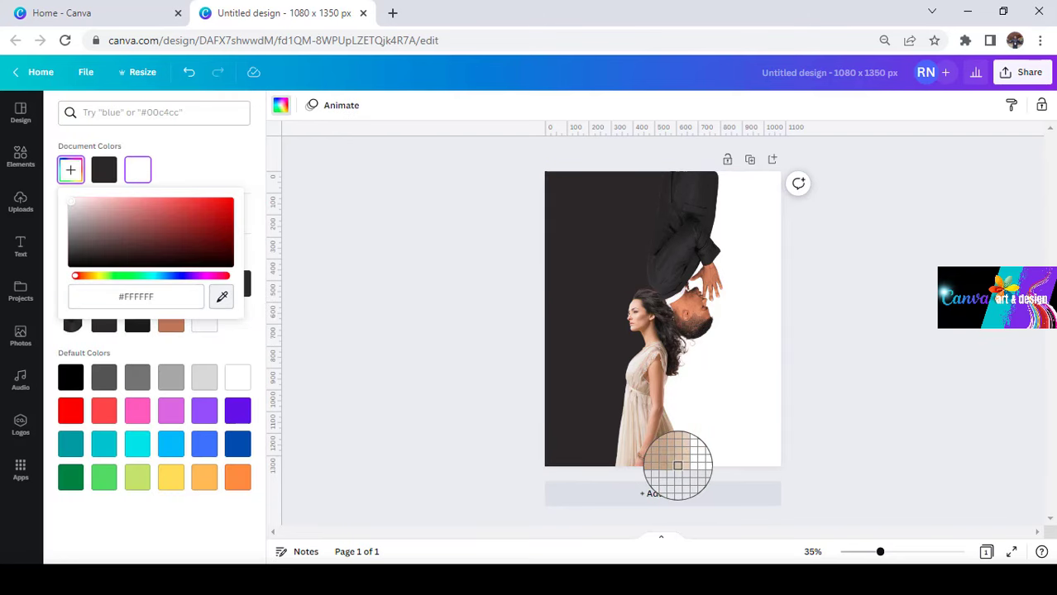
pyautogui.click(681, 465)
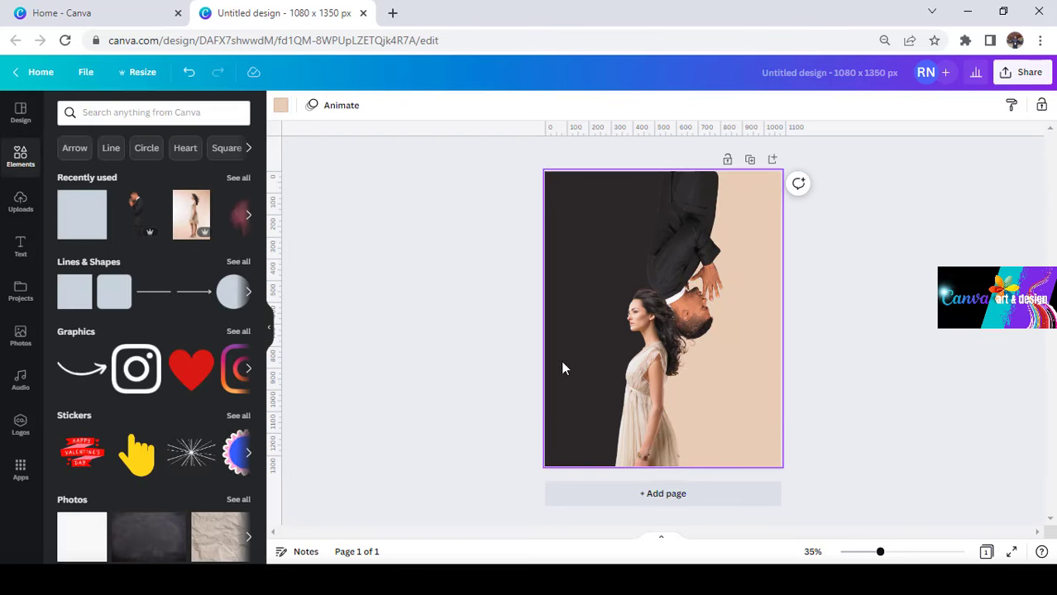
# Add the Empire State Building skyline photo from the full list of recently used elements.
pyautogui.click(238, 178)
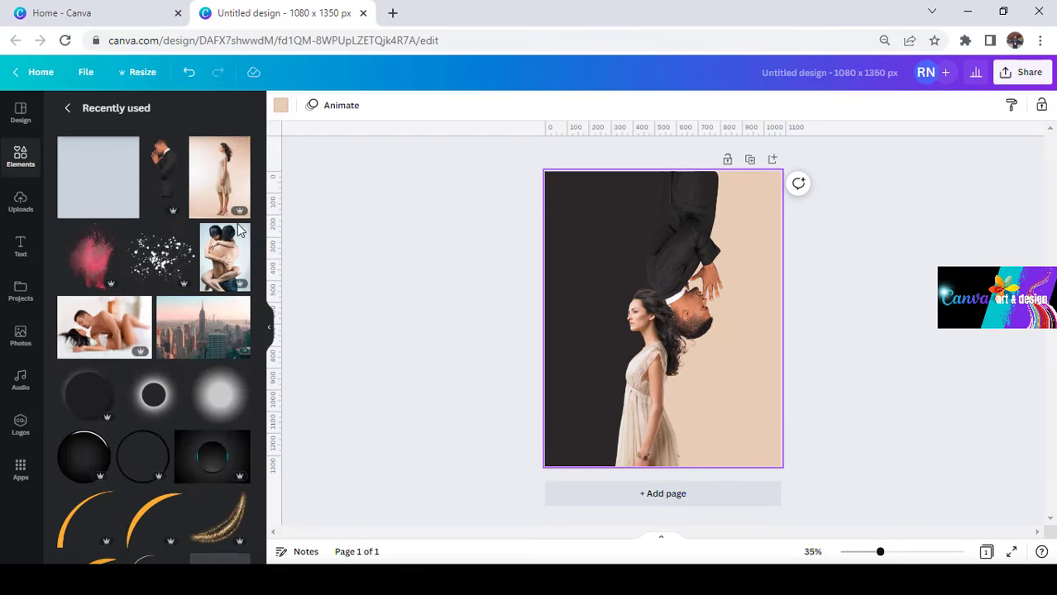
pyautogui.click(240, 310)
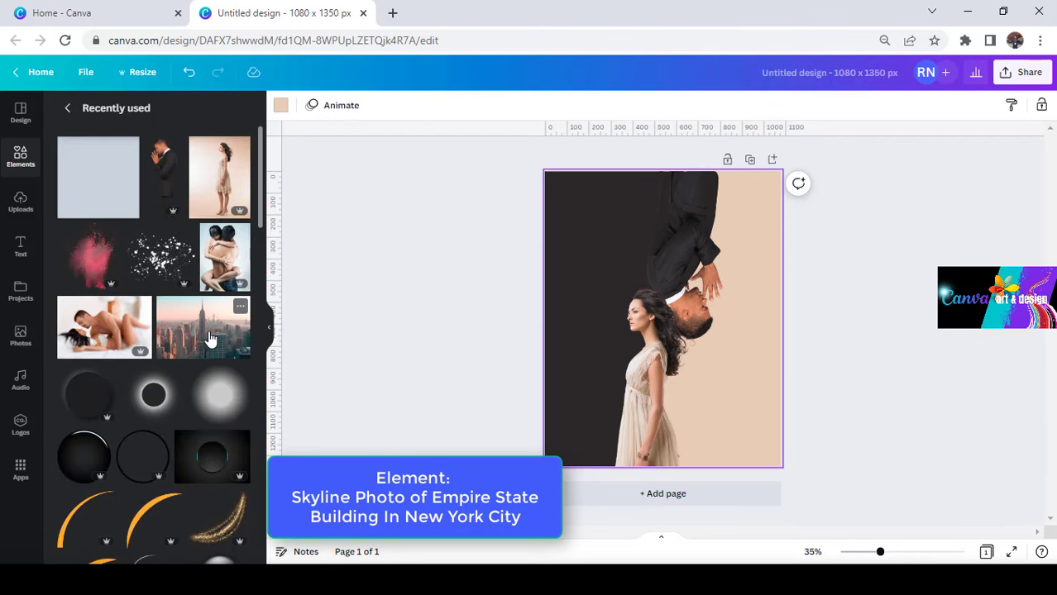
pyautogui.click(209, 339)
# Remove the sky from the skyline photo with the Background Remover and apply the result.
pyautogui.click(300, 105)
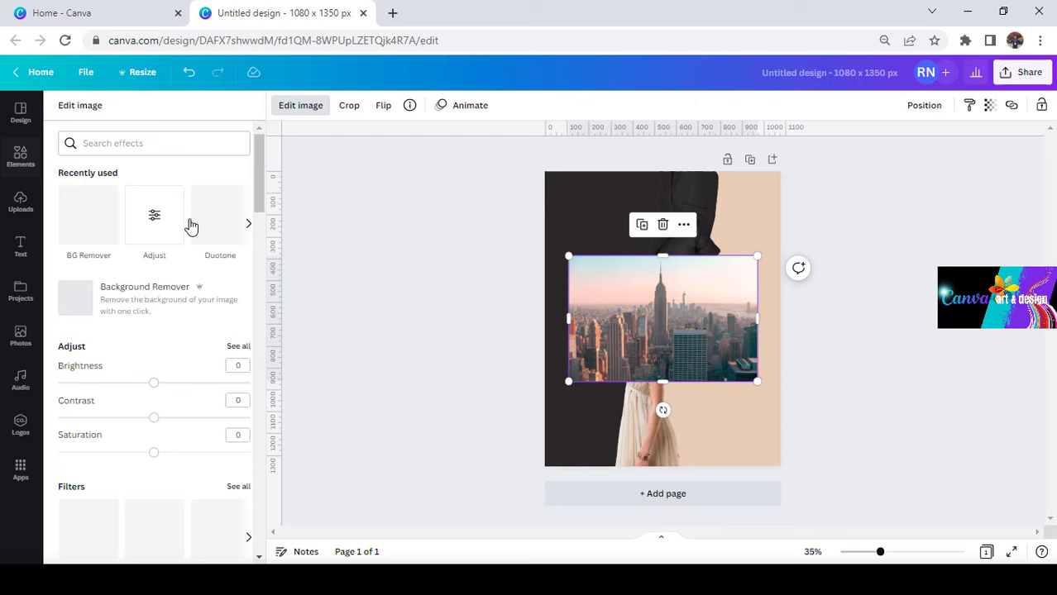
pyautogui.click(89, 225)
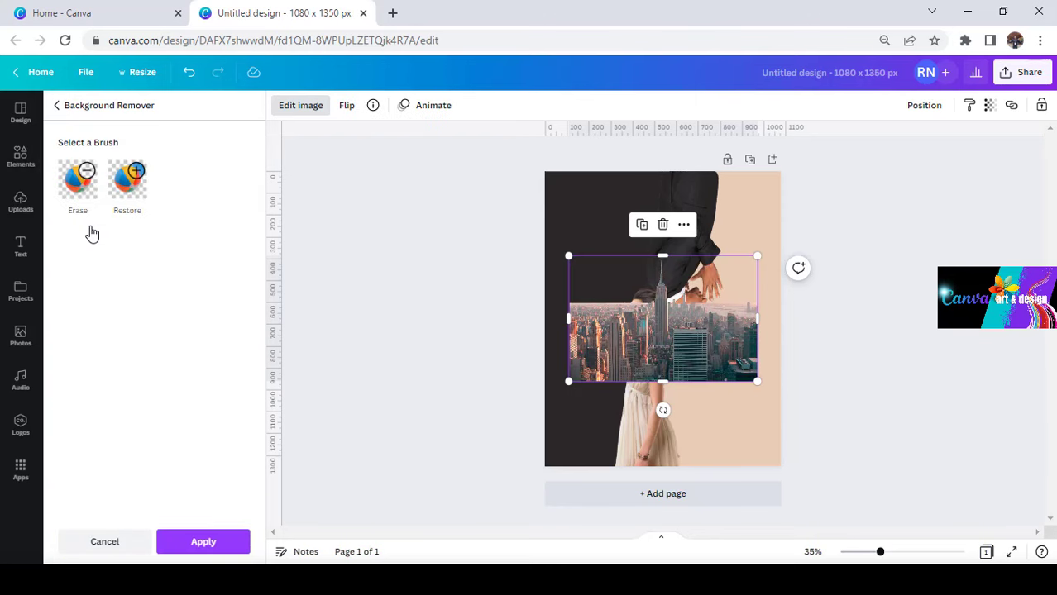
pyautogui.click(199, 537)
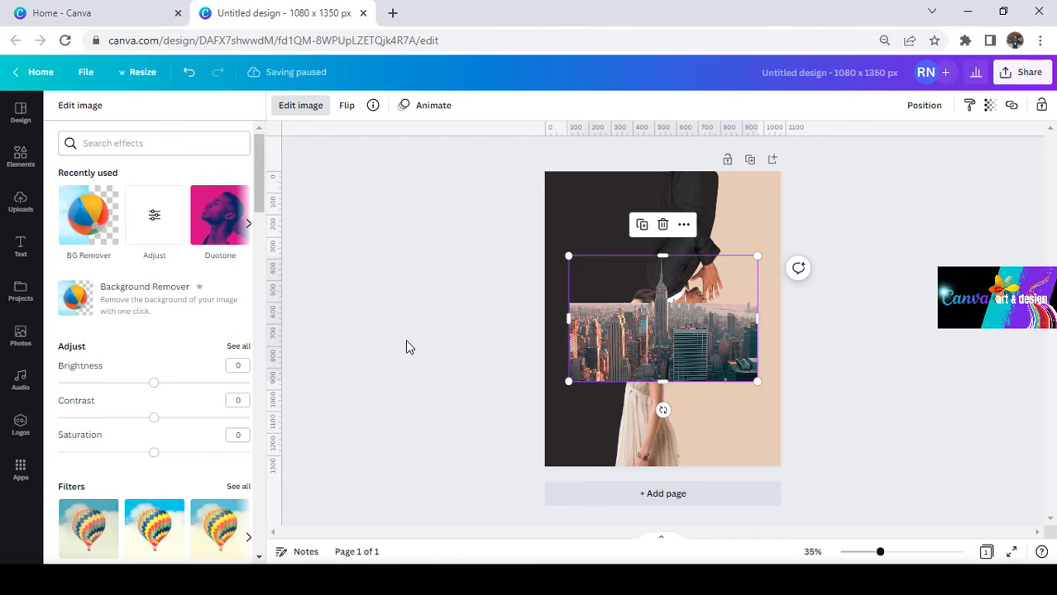
# Adjust the skyline photo by setting its blur to -100 and its saturation to -100.
pyautogui.click(154, 220)
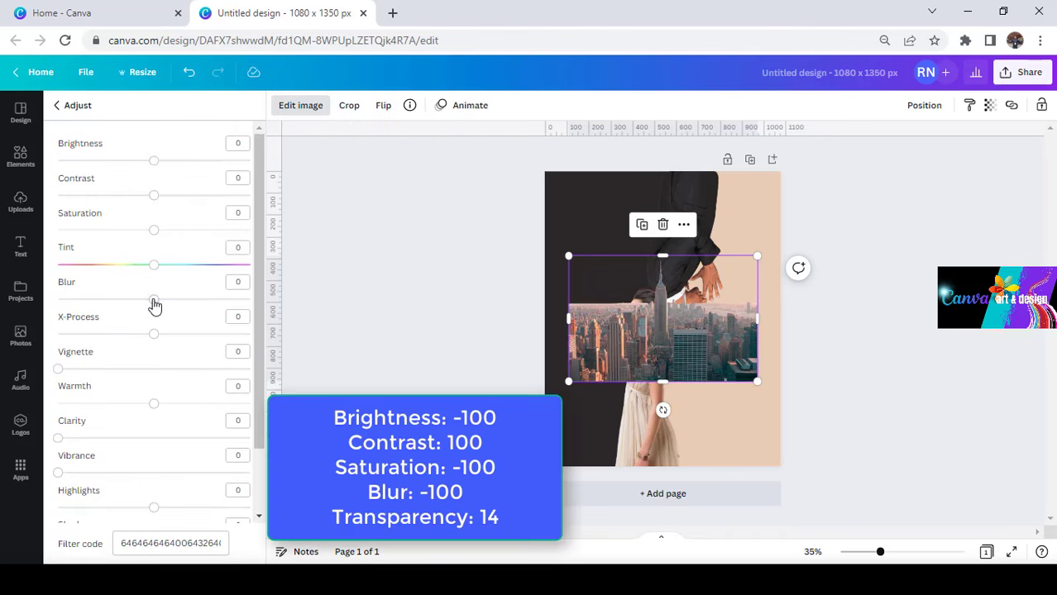
pyautogui.moveTo(153, 299); pyautogui.dragTo(49, 306)
pyautogui.moveTo(154, 231); pyautogui.dragTo(59, 230)
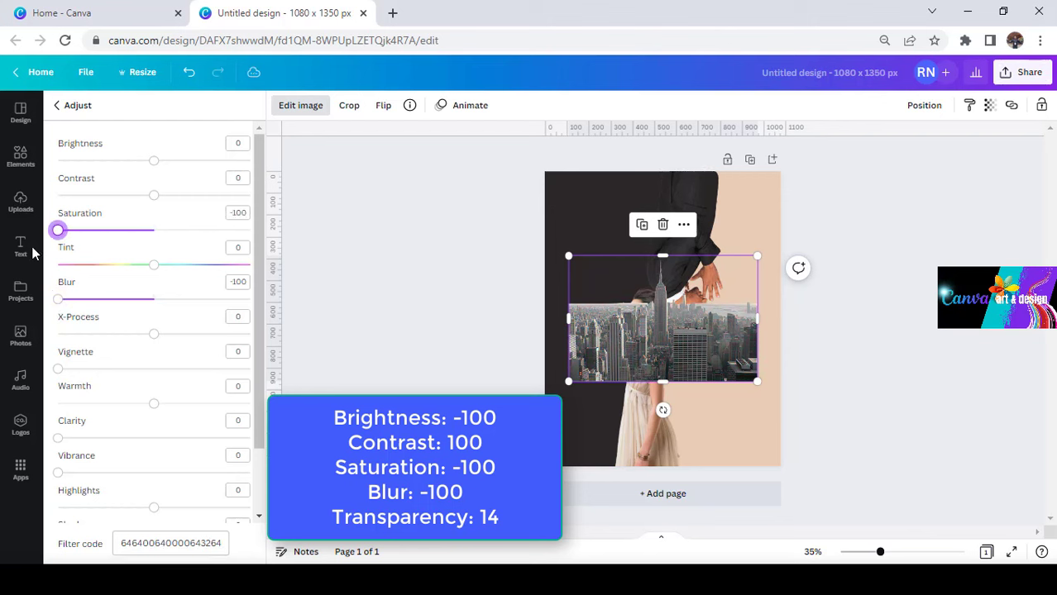
# Move the skyline to the page's lower right, crop-stretch it taller and send it to the back behind both people.
pyautogui.moveTo(654, 348); pyautogui.dragTo(733, 435)
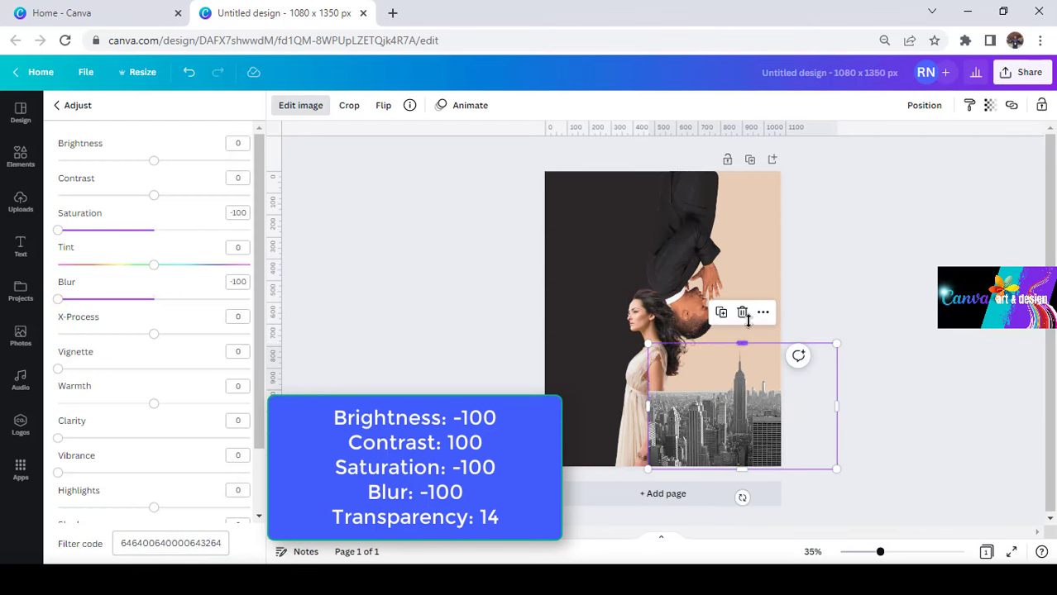
pyautogui.moveTo(748, 321); pyautogui.dragTo(744, 196)
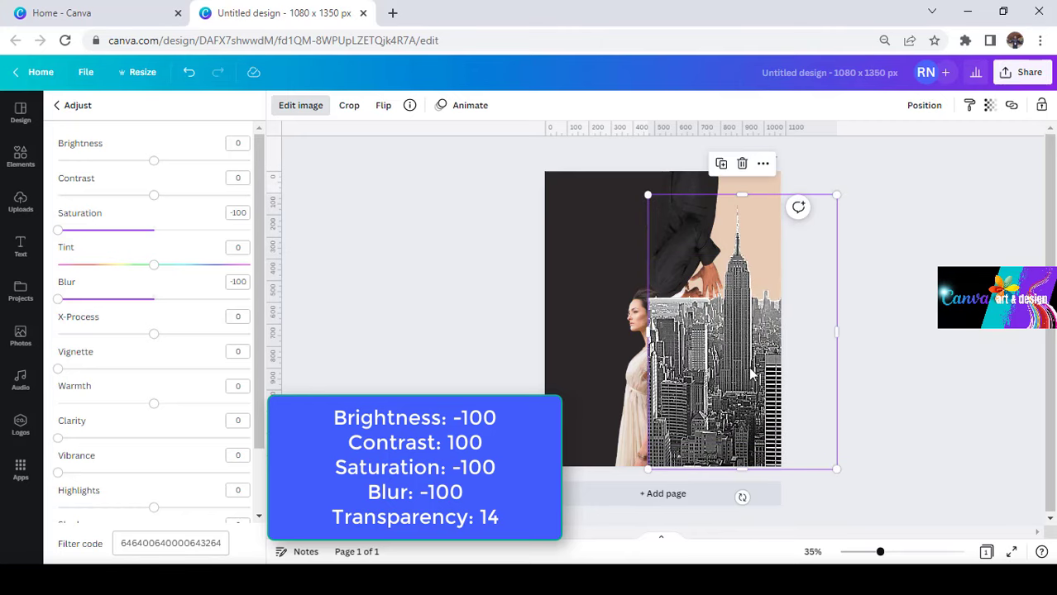
pyautogui.rightClick(751, 375)
pyautogui.click(825, 353)
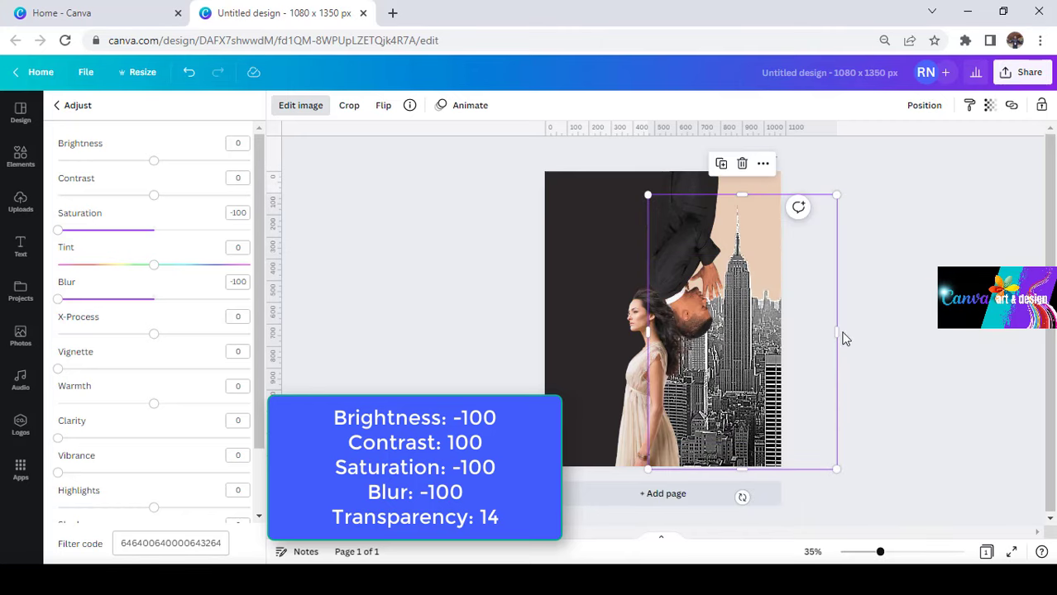
# Set the skyline's transparency to 14, contrast to 85 and brightness to -100.
pyautogui.click(990, 108)
pyautogui.click(882, 158)
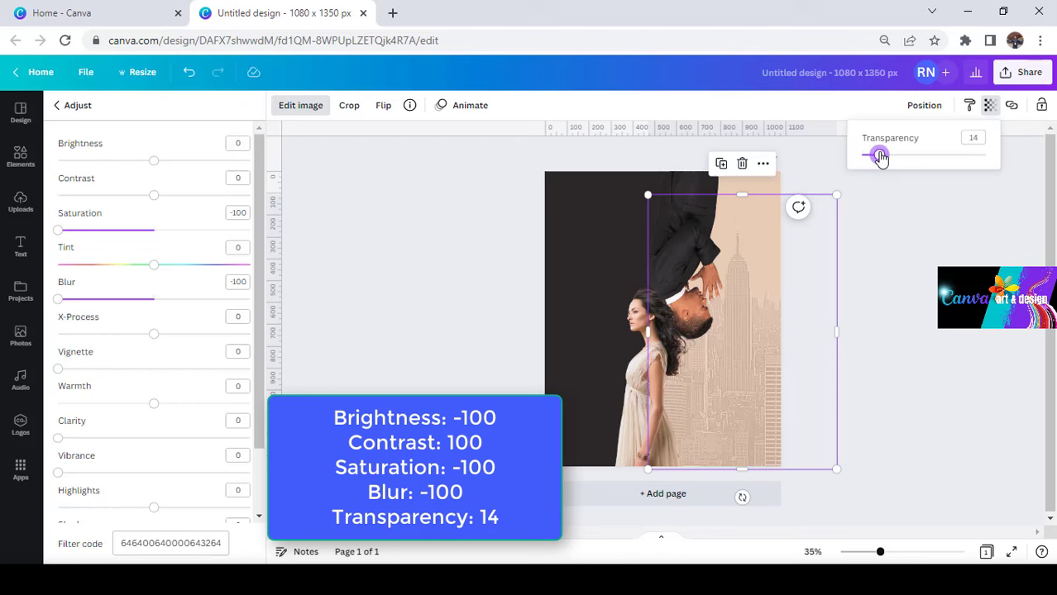
pyautogui.moveTo(155, 164); pyautogui.dragTo(244, 207)
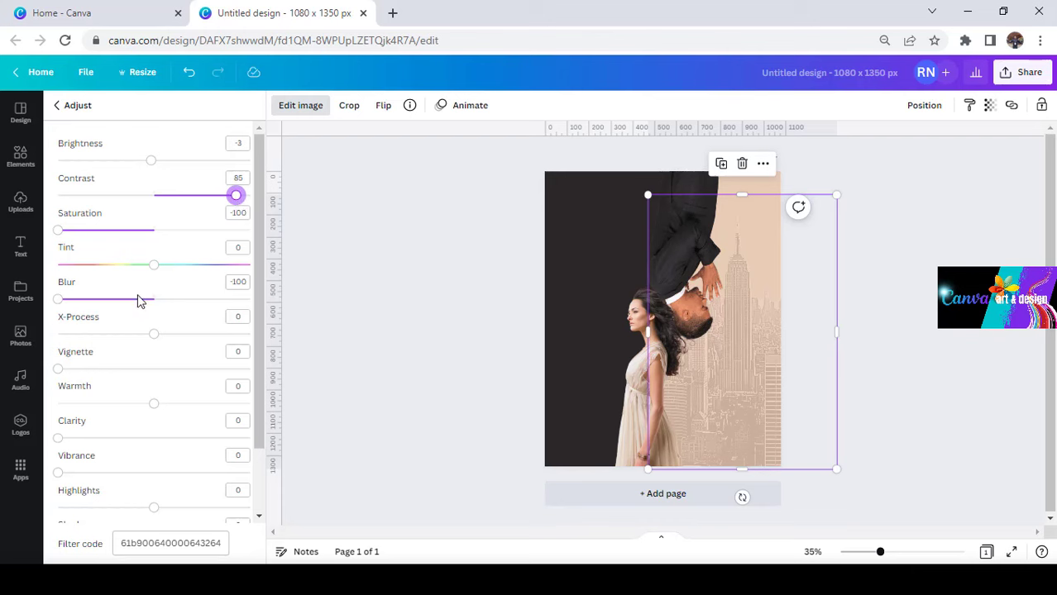
pyautogui.moveTo(152, 161); pyautogui.dragTo(47, 180)
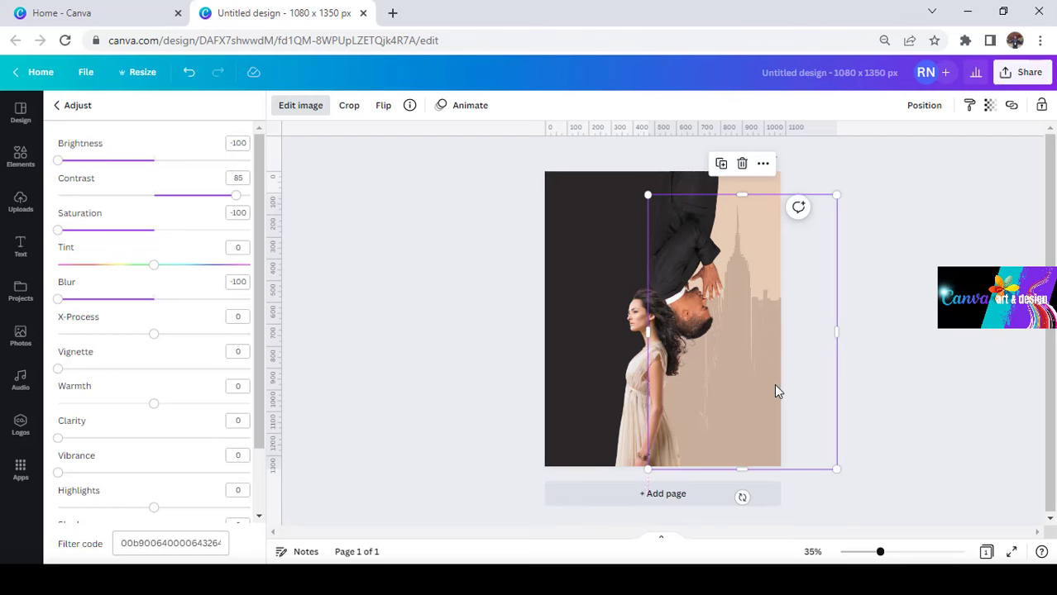
pyautogui.moveTo(774, 384); pyautogui.dragTo(775, 386)
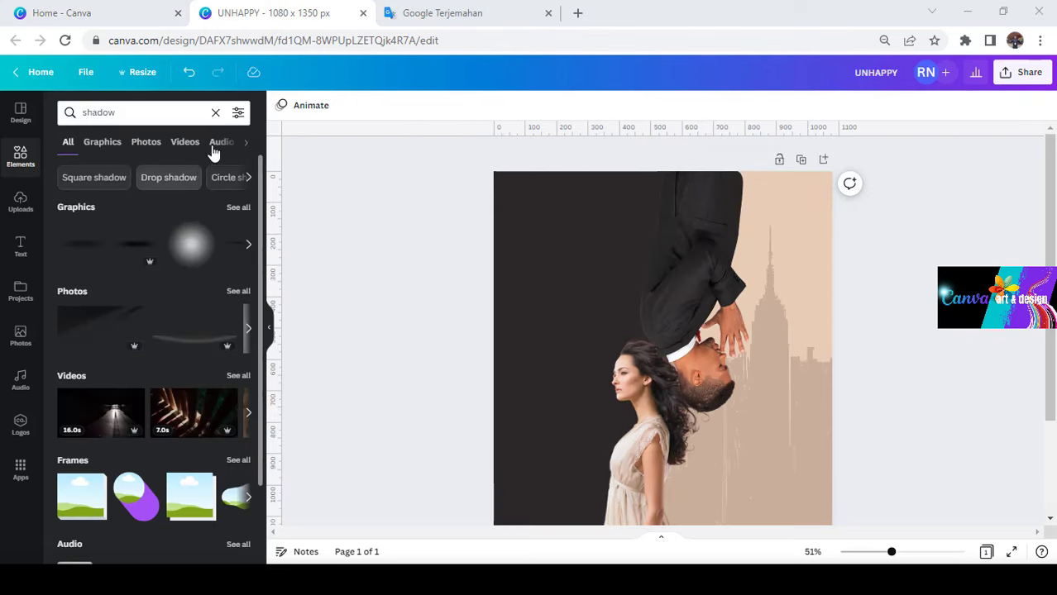
# Clear the shadow search and add the recently used photo of the shouting man in suspenders to the page.
pyautogui.click(215, 113)
pyautogui.click(234, 201)
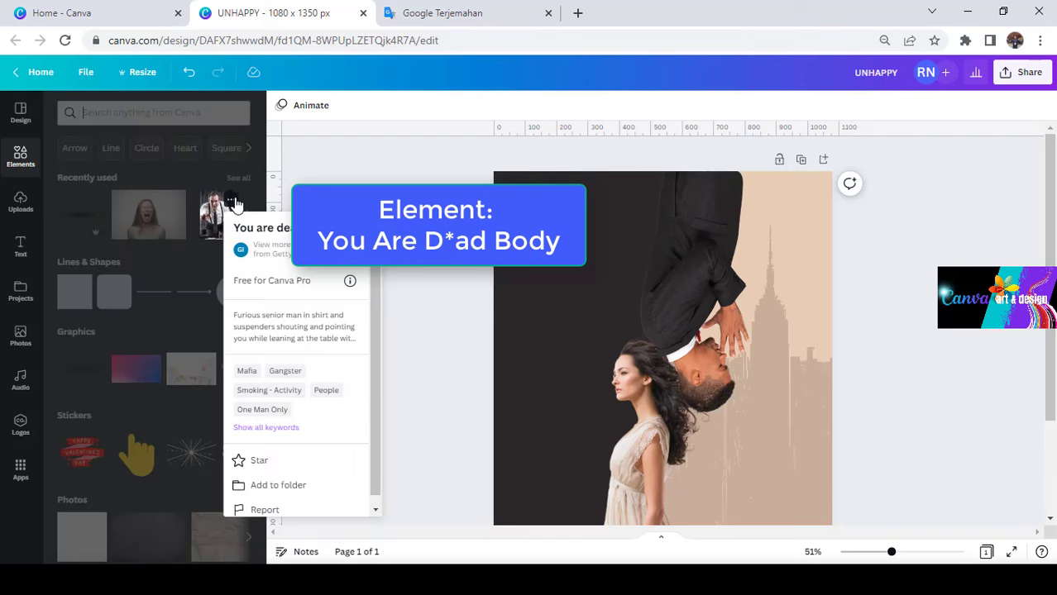
pyautogui.click(211, 217)
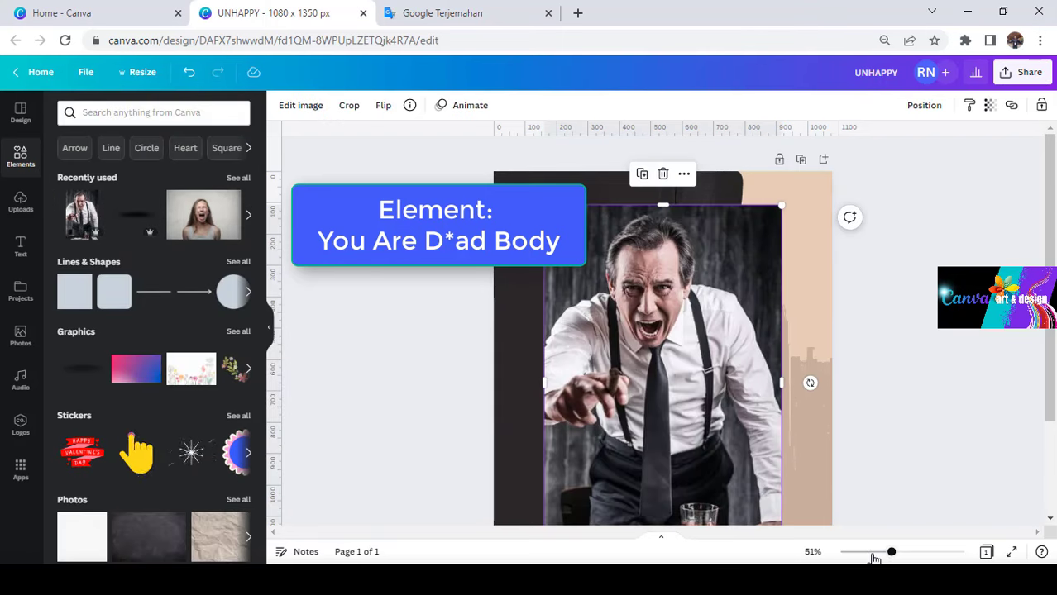
# Enlarge the shouting man photo, crop its right side and tilt it slightly clockwise over the page's dark left half.
pyautogui.click(874, 560)
pyautogui.moveTo(682, 331); pyautogui.dragTo(655, 331)
pyautogui.moveTo(794, 243); pyautogui.dragTo(713, 207)
pyautogui.moveTo(724, 323); pyautogui.dragTo(673, 329)
pyautogui.moveTo(616, 469)
pyautogui.mouseDown()
pyautogui.moveTo(595, 462)
pyautogui.moveTo(616, 488)
pyautogui.mouseUp()
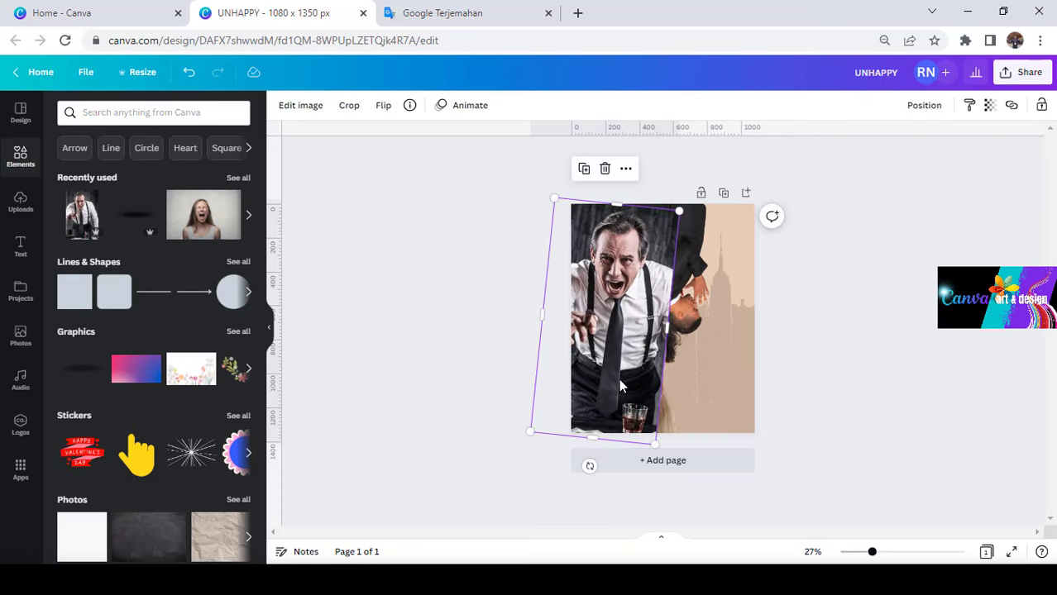
pyautogui.moveTo(622, 387); pyautogui.dragTo(609, 383)
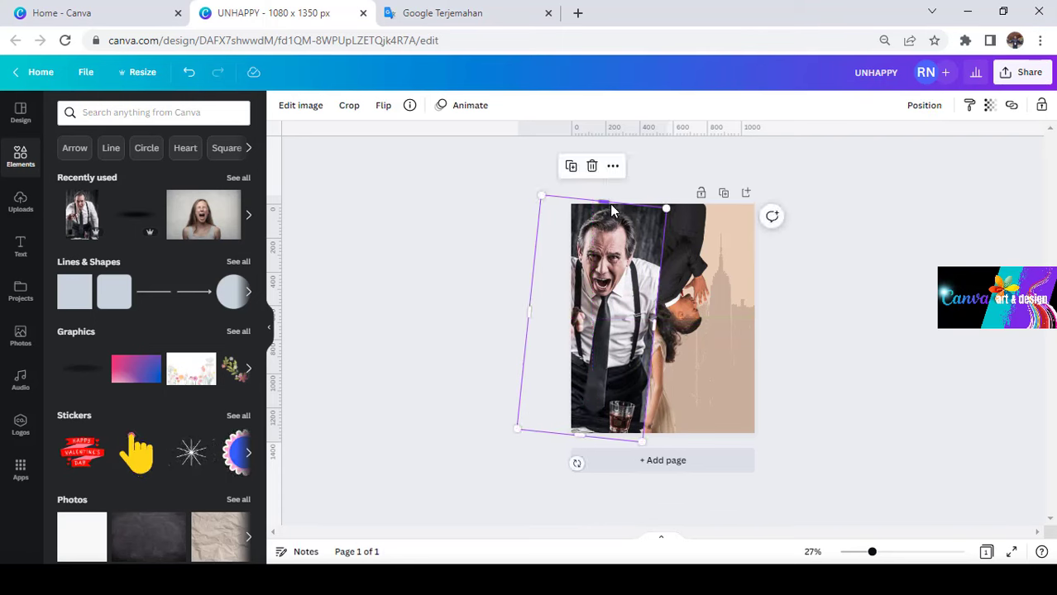
pyautogui.moveTo(667, 204); pyautogui.dragTo(669, 203)
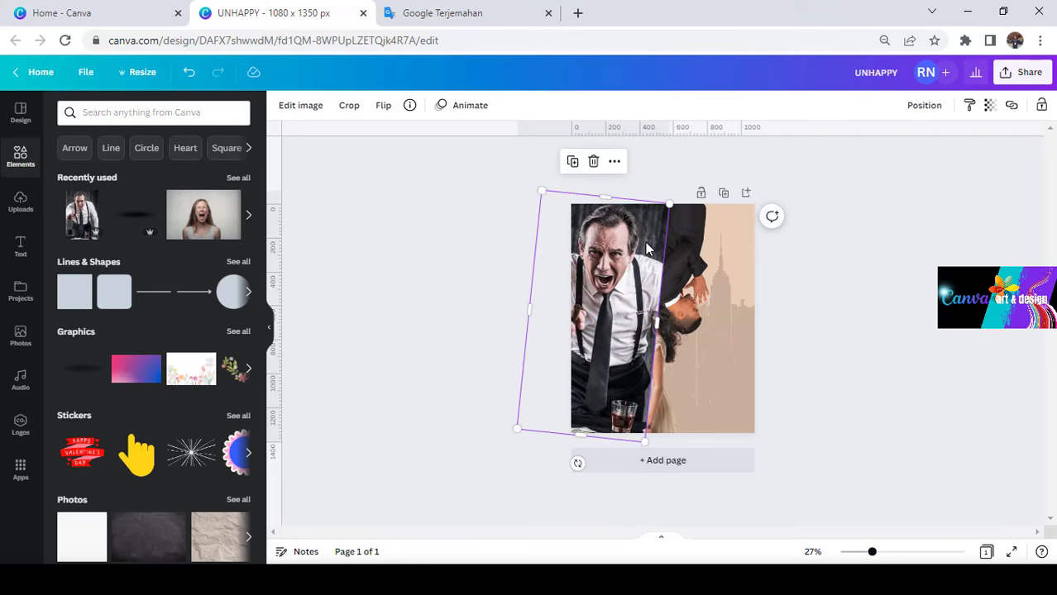
# Send the shouting man photo two layers backward, behind the couple, and set its transparency to 9.
pyautogui.rightClick(638, 249)
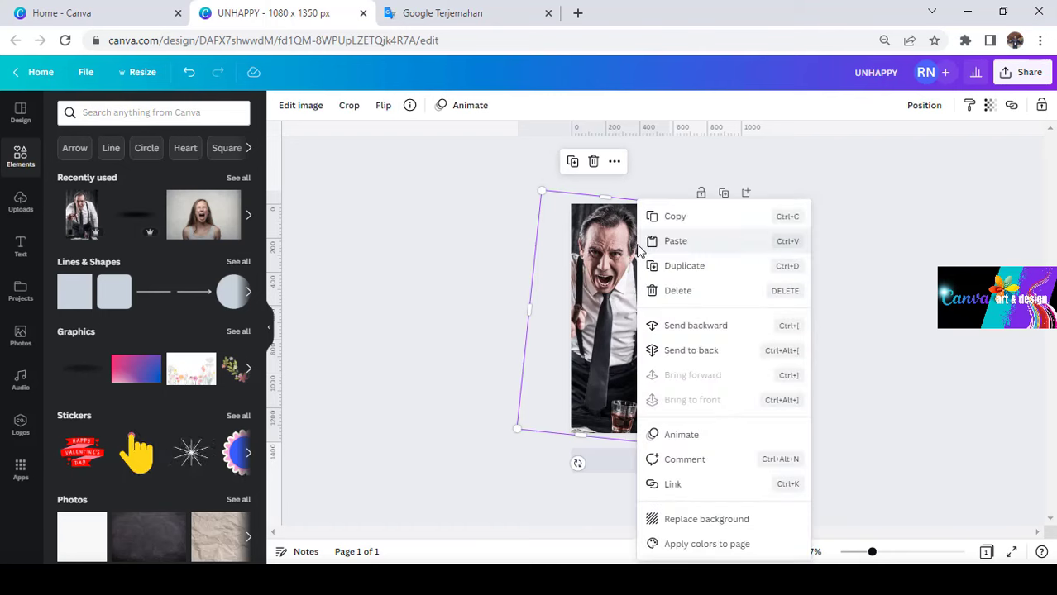
pyautogui.click(695, 326)
pyautogui.rightClick(619, 266)
pyautogui.click(695, 326)
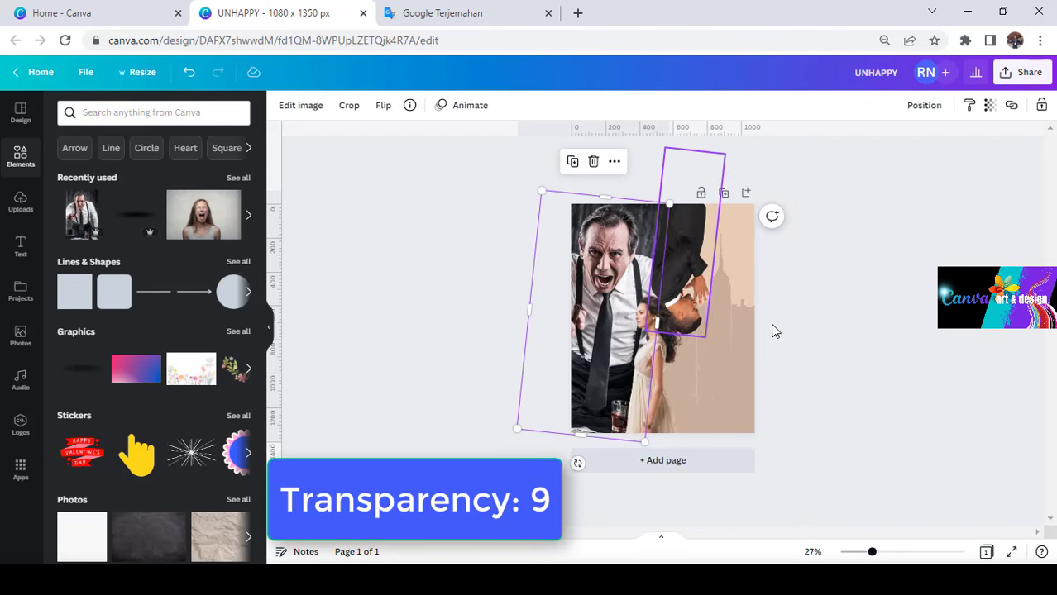
pyautogui.click(992, 107)
pyautogui.click(884, 157)
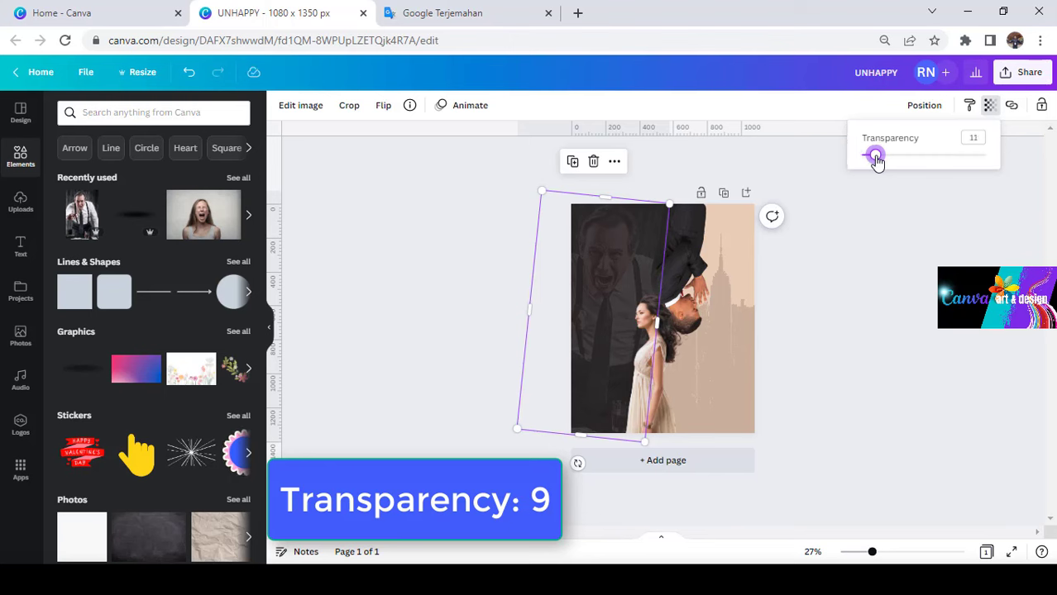
pyautogui.moveTo(877, 162); pyautogui.dragTo(875, 162)
# Add the Woman in Gray Tank Top photo and remove its background with the Background Remover.
pyautogui.click(231, 199)
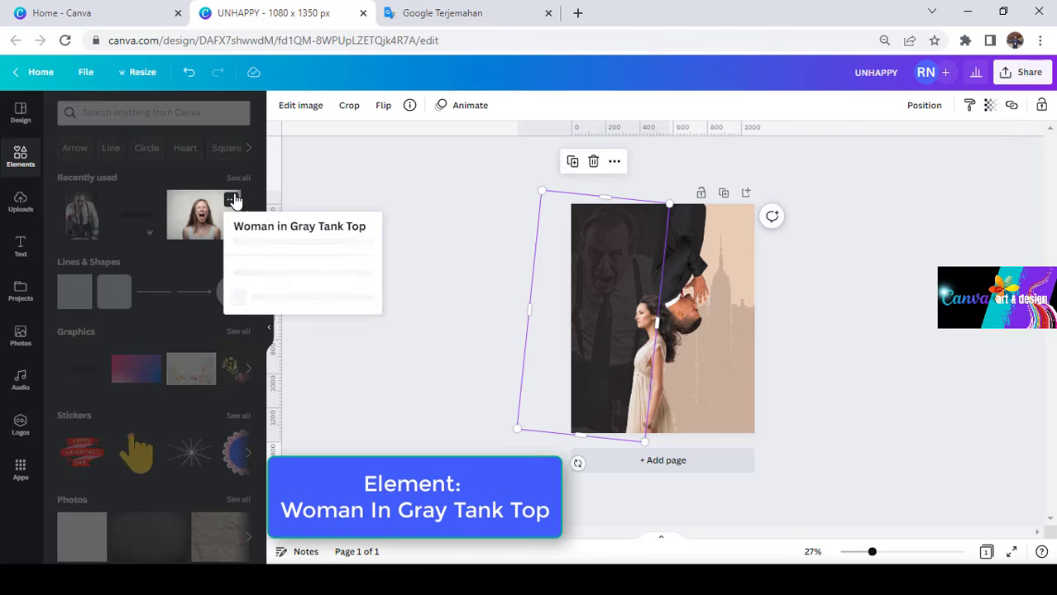
pyautogui.click(200, 235)
pyautogui.click(202, 230)
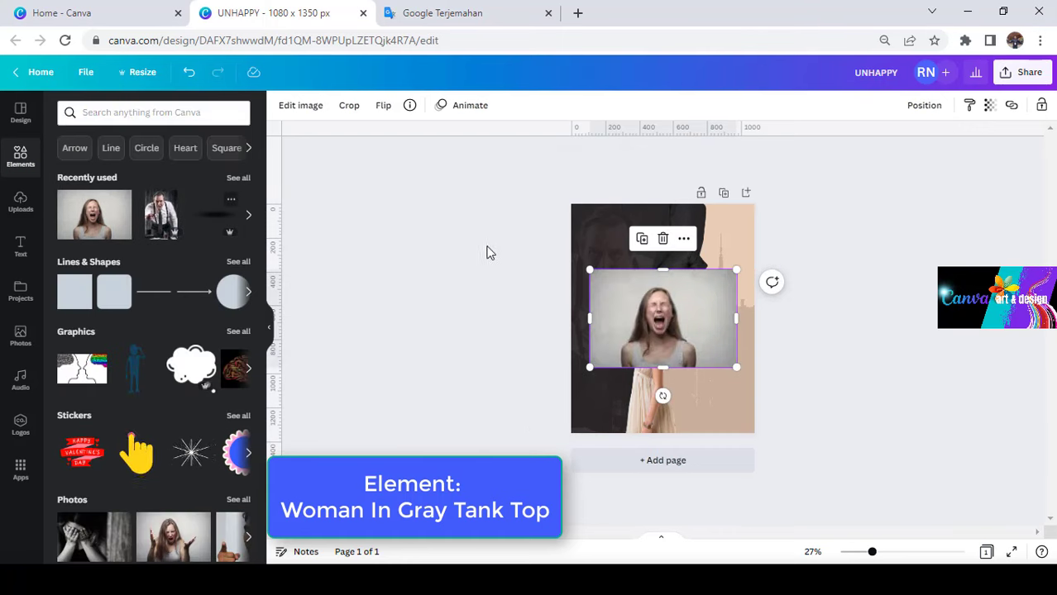
pyautogui.click(301, 105)
pyautogui.click(91, 303)
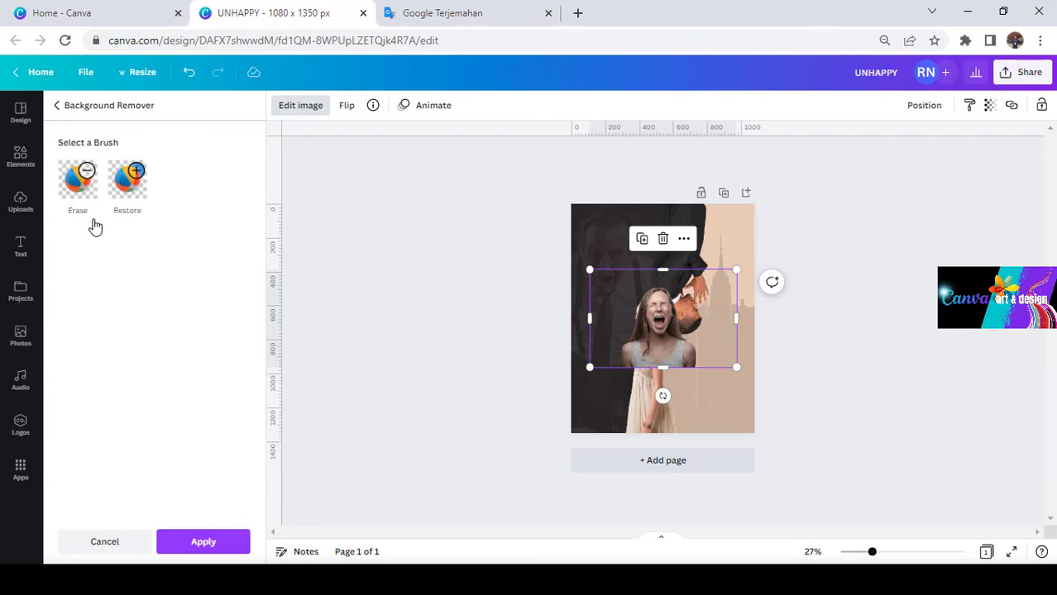
pyautogui.click(214, 542)
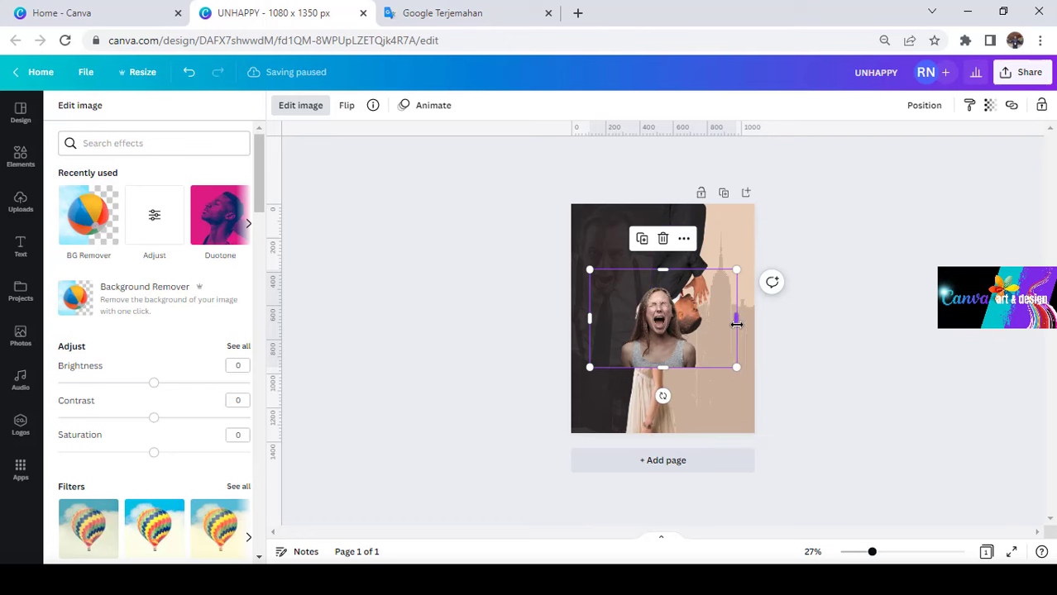
# Crop the right side of the screaming woman cutout, then enlarge it in the page's lower left corner.
pyautogui.moveTo(736, 318); pyautogui.dragTo(699, 328)
pyautogui.moveTo(589, 318); pyautogui.dragTo(607, 400)
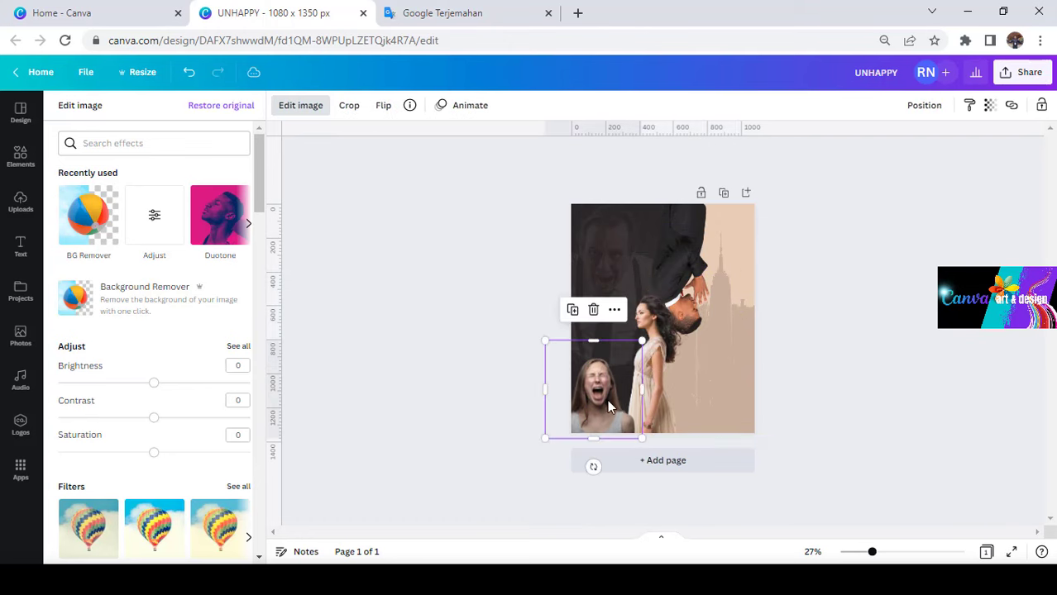
pyautogui.moveTo(642, 340); pyautogui.dragTo(686, 295)
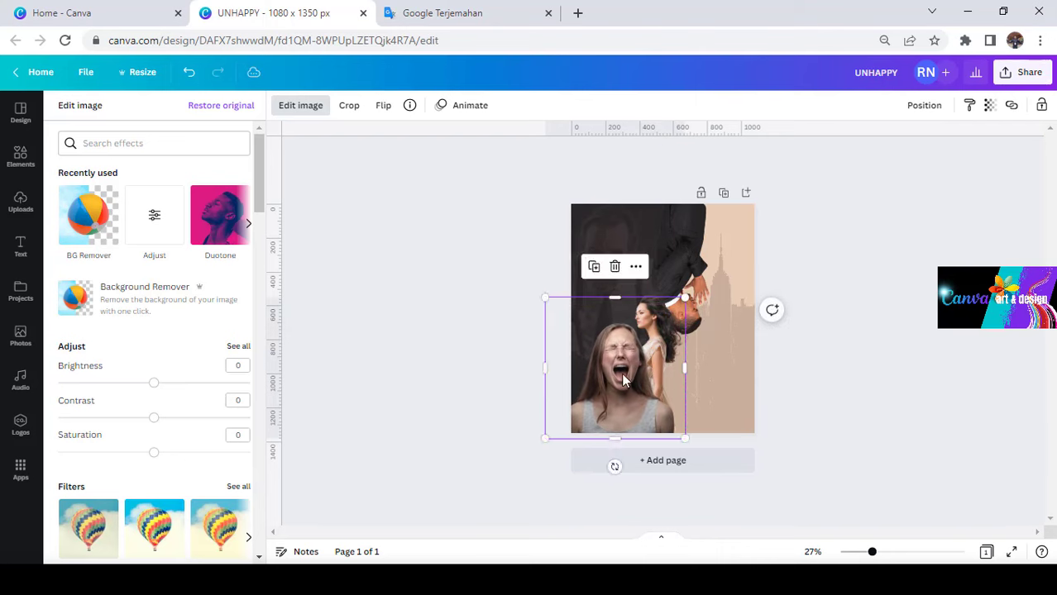
pyautogui.moveTo(621, 373); pyautogui.dragTo(608, 368)
# Send the screaming woman cutout two layers backward, behind the standing woman in the dress.
pyautogui.rightClick(609, 368)
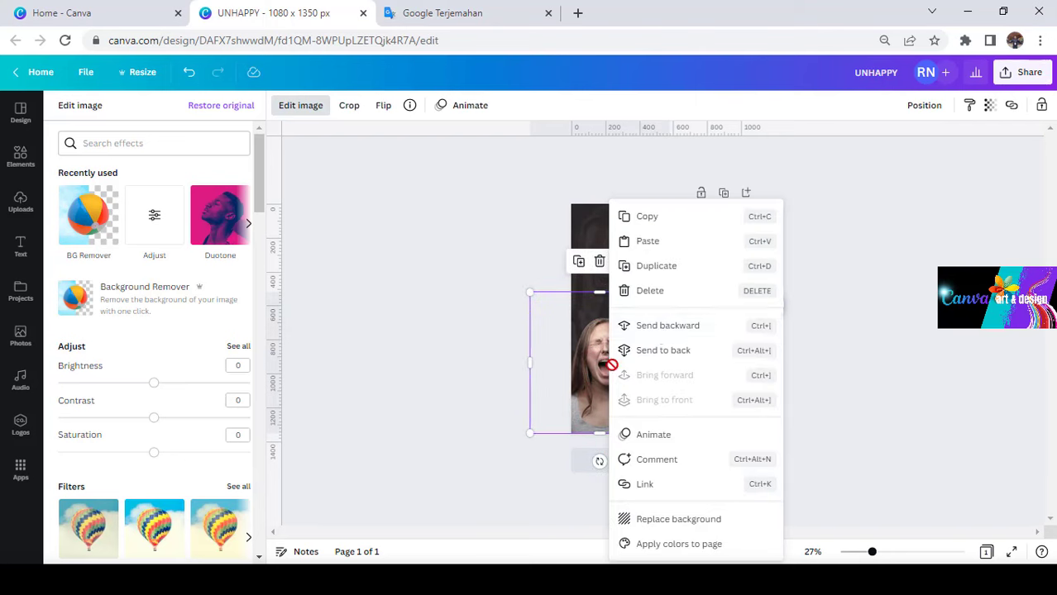
pyautogui.click(628, 326)
pyautogui.rightClick(598, 363)
pyautogui.click(666, 327)
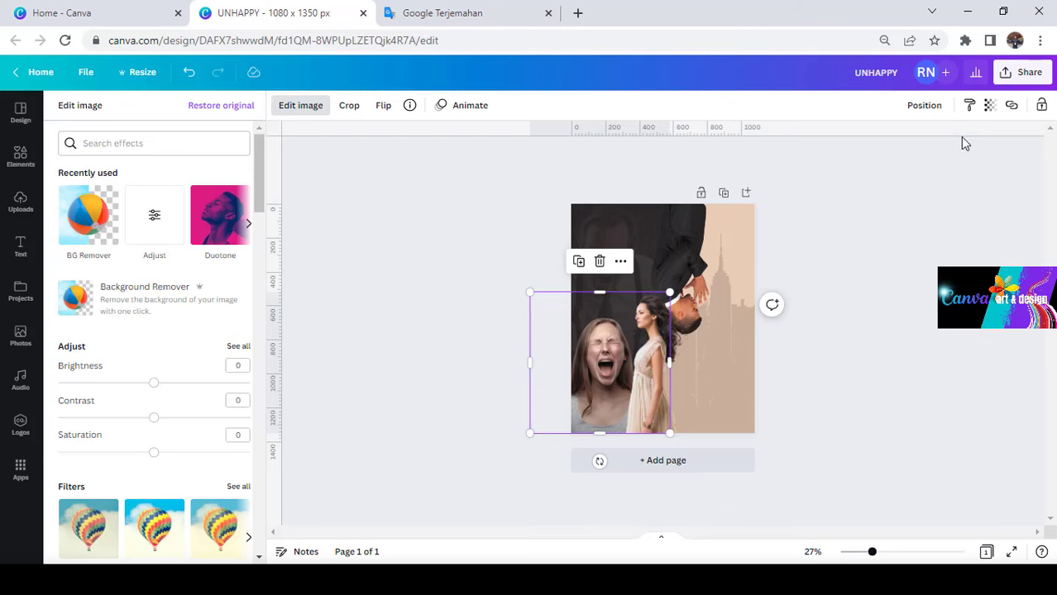
# Set the screaming woman cutout's saturation to -100 and its transparency to 25.
pyautogui.click(990, 105)
pyautogui.click(883, 156)
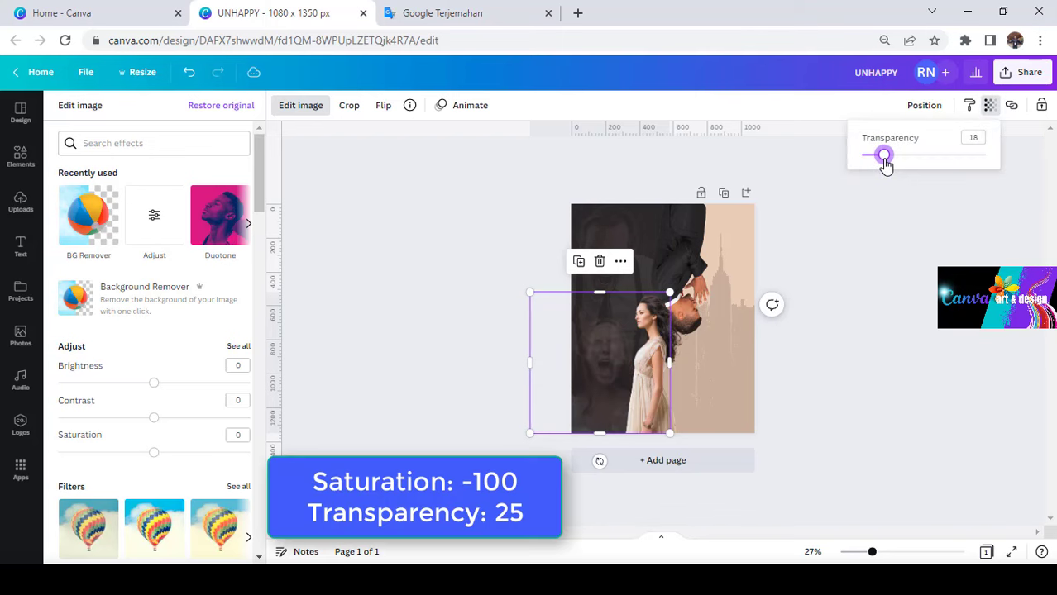
pyautogui.click(154, 215)
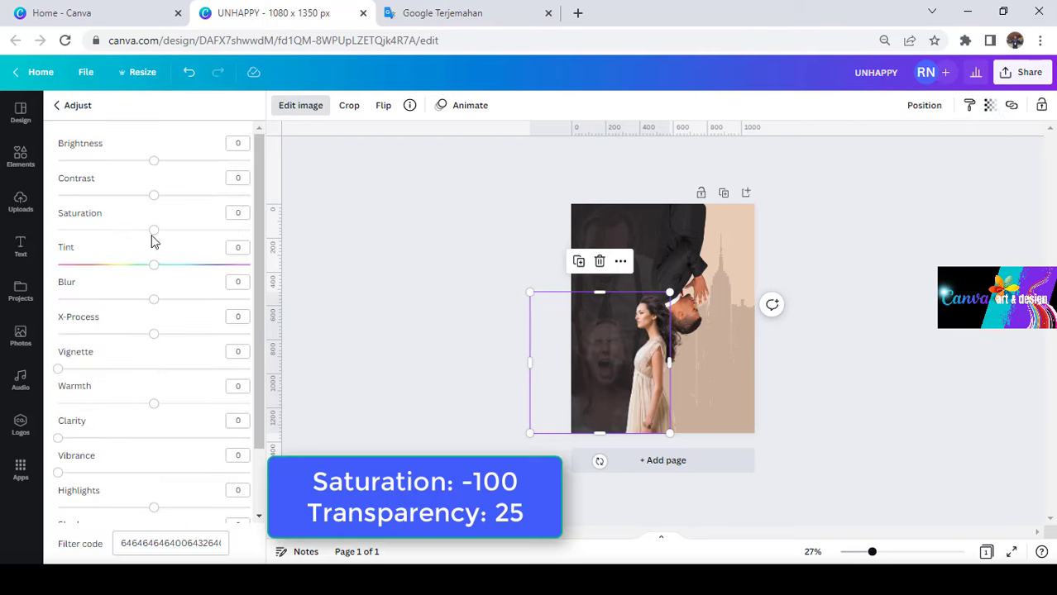
pyautogui.moveTo(153, 231); pyautogui.dragTo(30, 234)
pyautogui.click(992, 108)
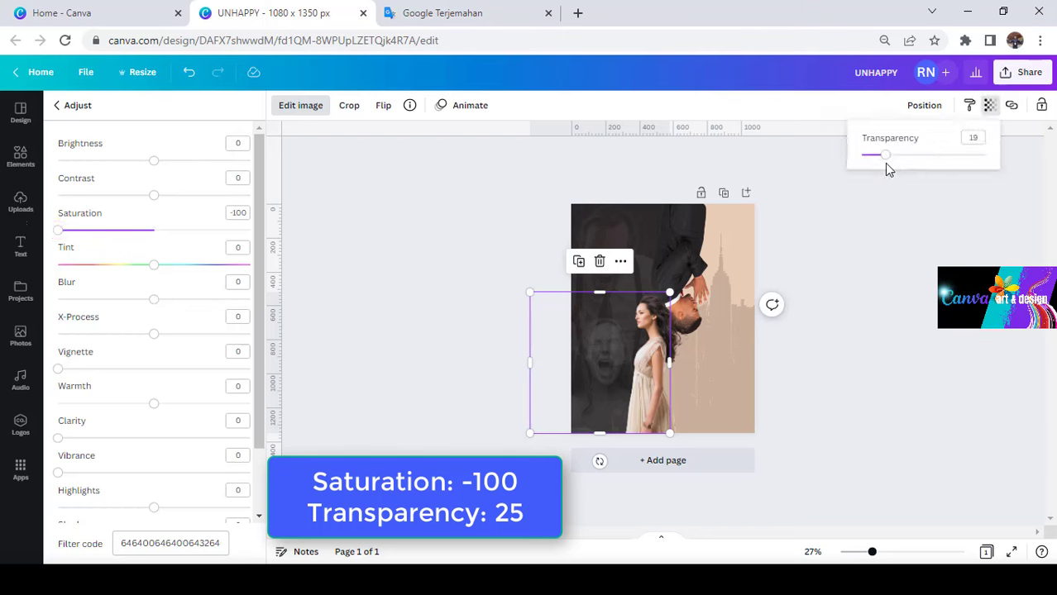
pyautogui.click(880, 335)
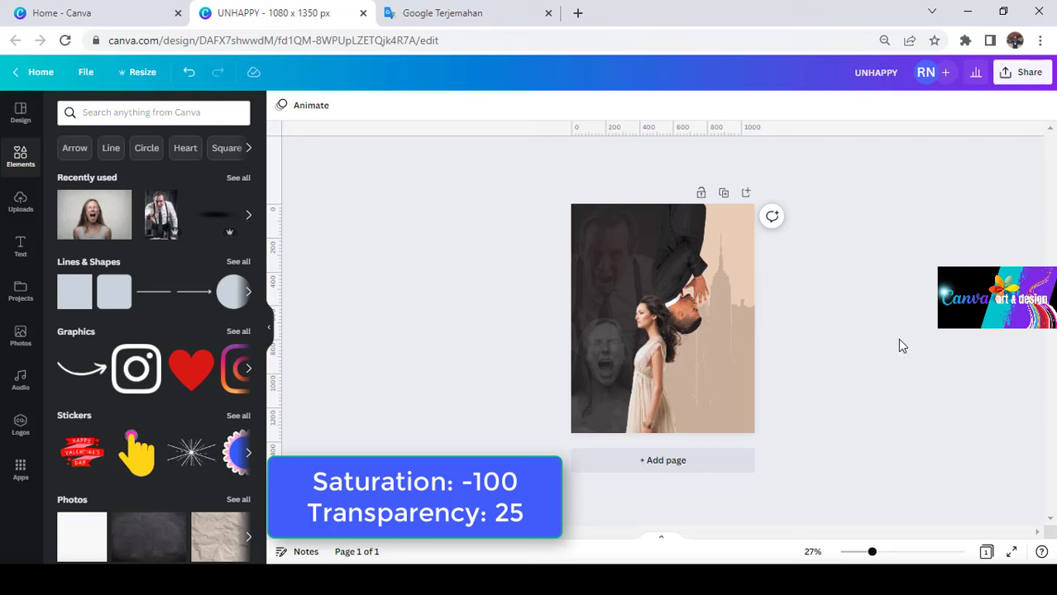
# Add a heading in the Antonio Bold font that reads UNHAPPY.
pyautogui.click(20, 244)
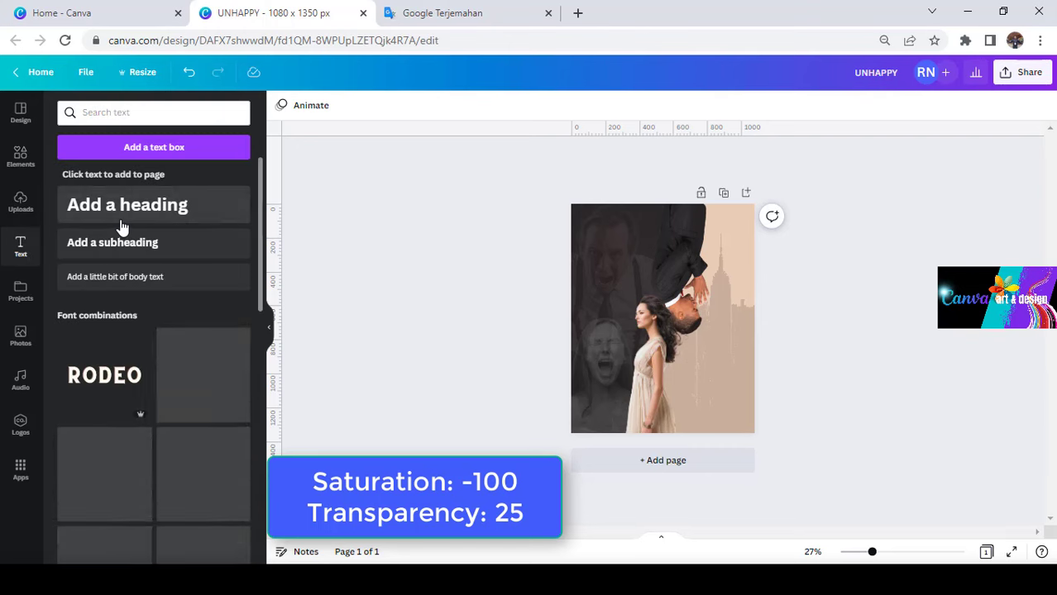
pyautogui.click(134, 212)
pyautogui.click(321, 109)
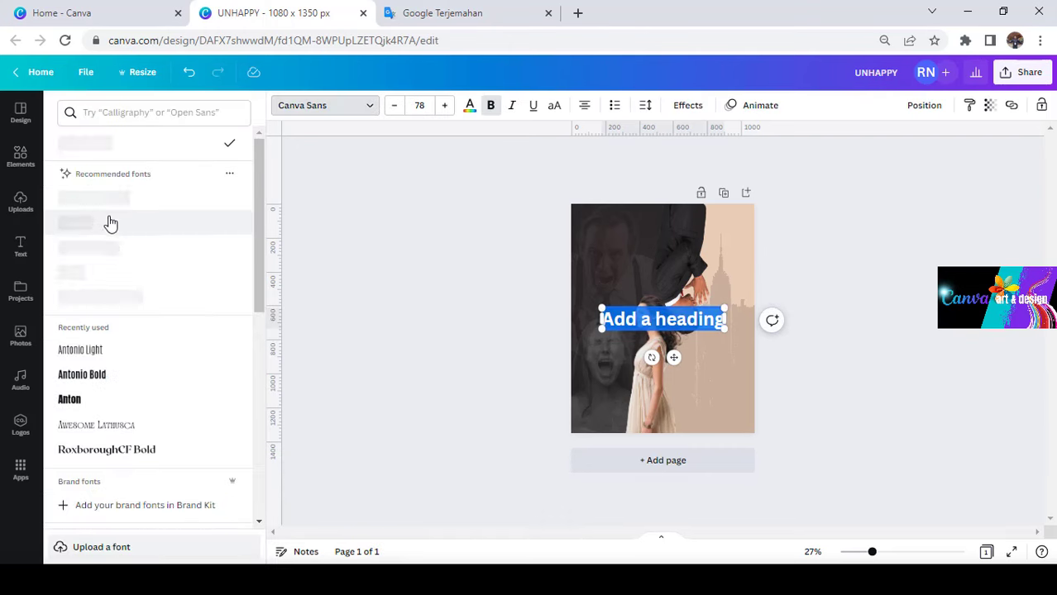
pyautogui.click(93, 377)
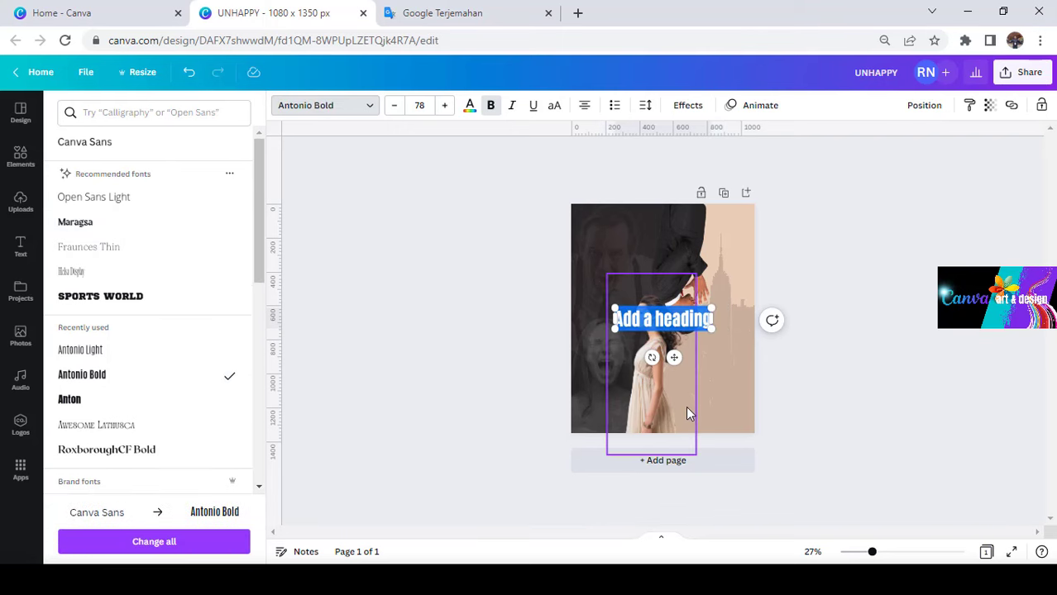
pyautogui.write('UNHAPPY')
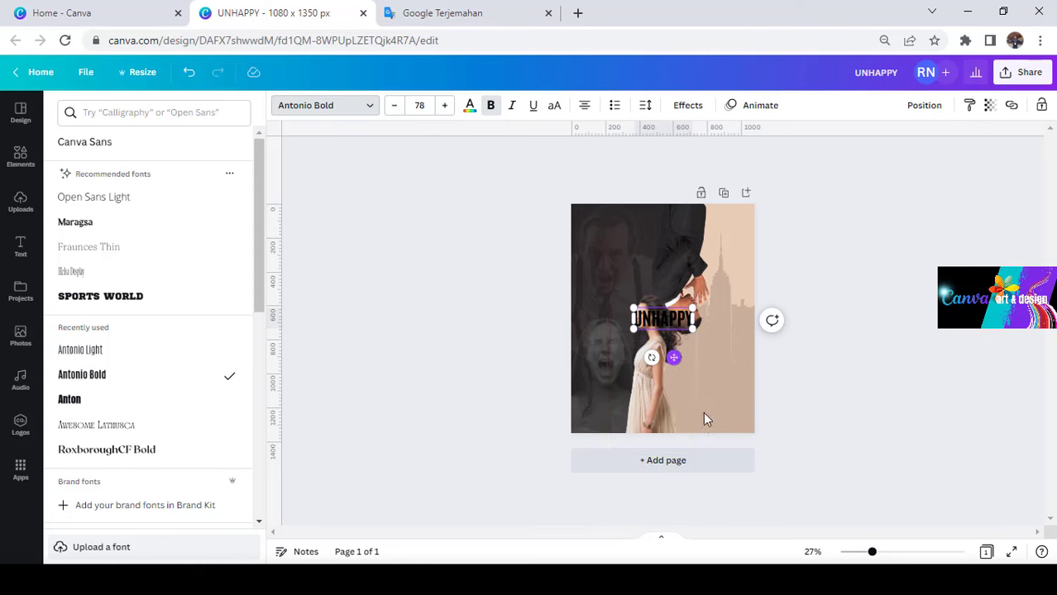
# Place the UNHAPPY heading in the beige area at the page's lower right, enlarged to size 95.3 with letter spacing 66.
pyautogui.moveTo(674, 358); pyautogui.dragTo(720, 431)
pyautogui.moveTo(735, 387); pyautogui.dragTo(741, 382)
pyautogui.click(645, 105)
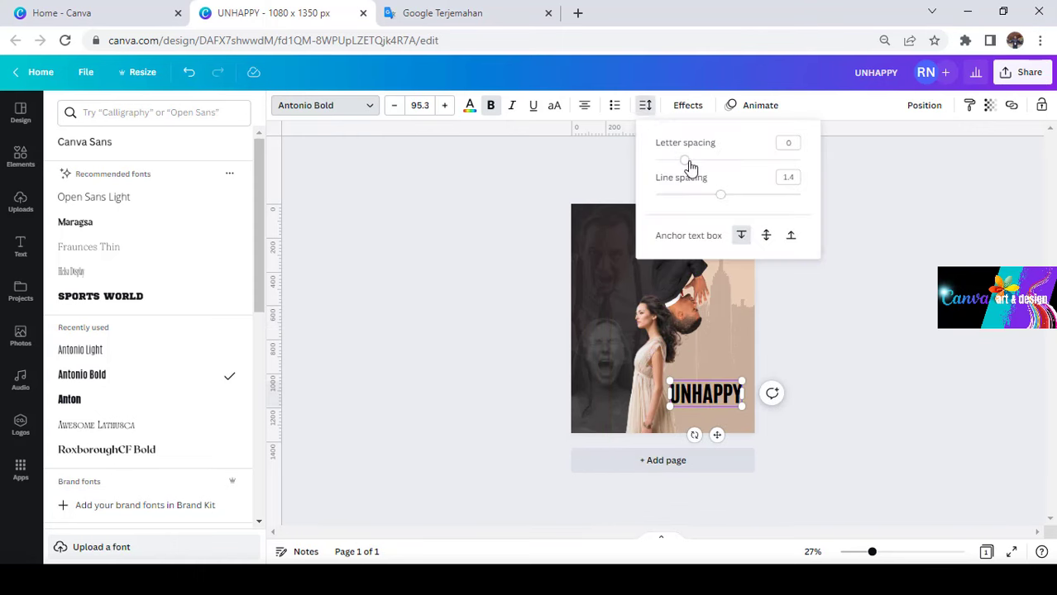
pyautogui.moveTo(691, 167); pyautogui.dragTo(694, 168)
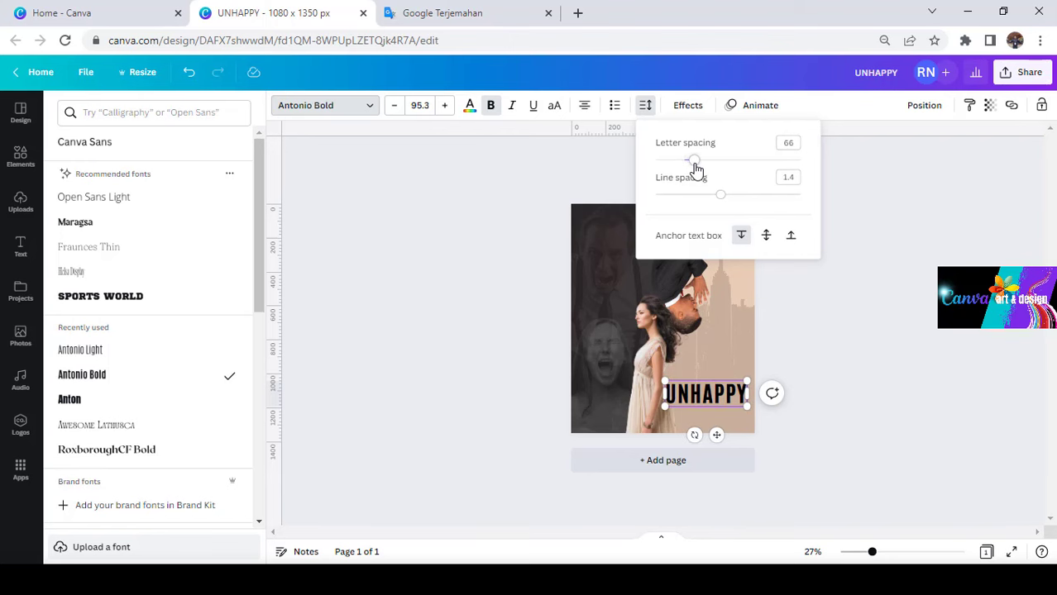
pyautogui.click(868, 402)
# Nudge the UNHAPPY heading slightly right, closer to the page's right edge.
pyautogui.moveTo(872, 553); pyautogui.dragTo(903, 562)
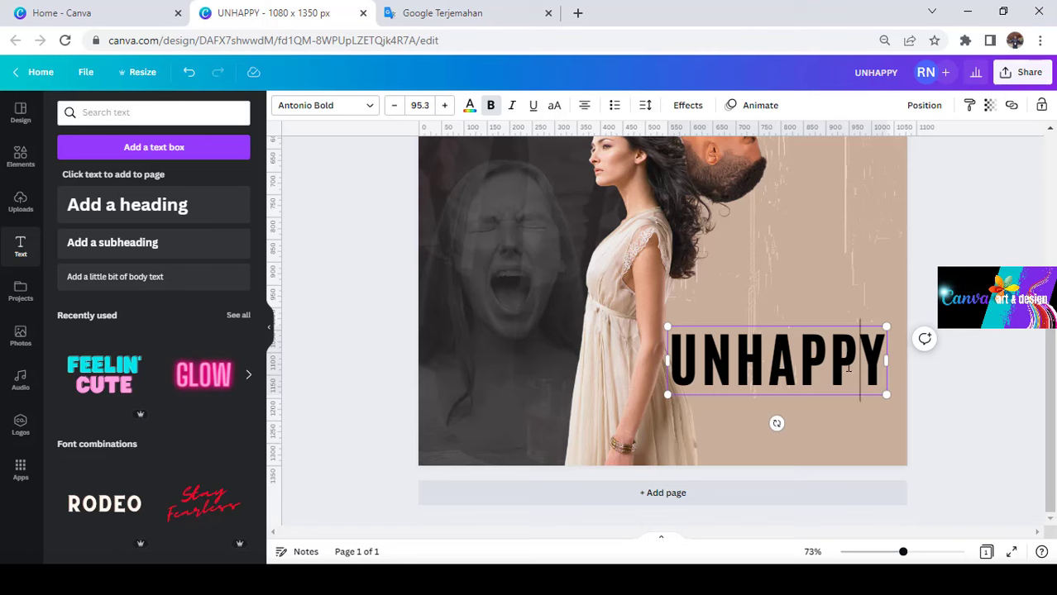
pyautogui.click(951, 389)
pyautogui.click(856, 370)
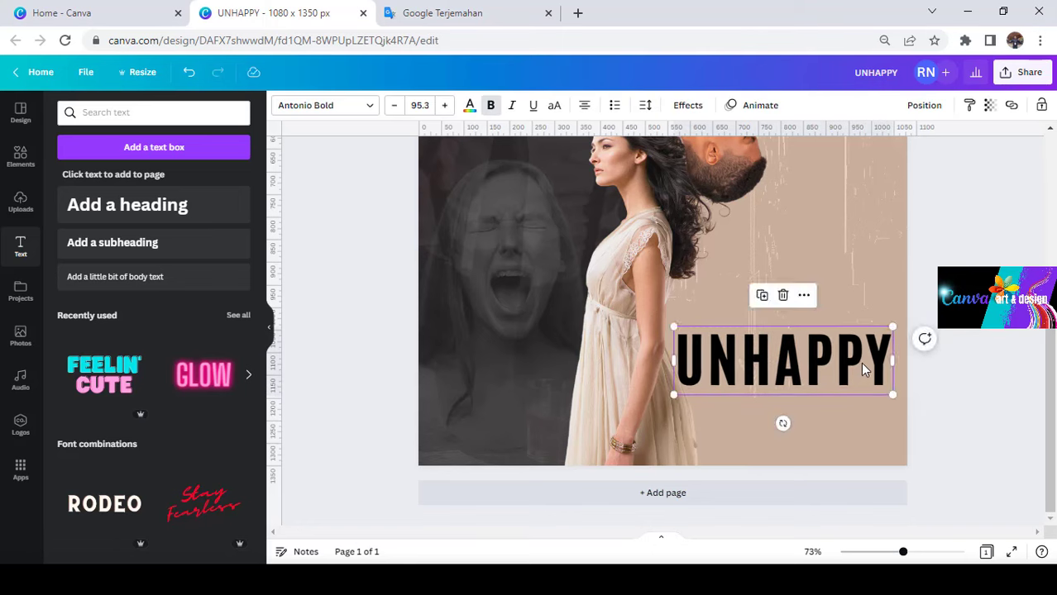
# Add a subheading directly below the UNHAPPY heading, without bold and in the Antonio Light font.
pyautogui.click(151, 255)
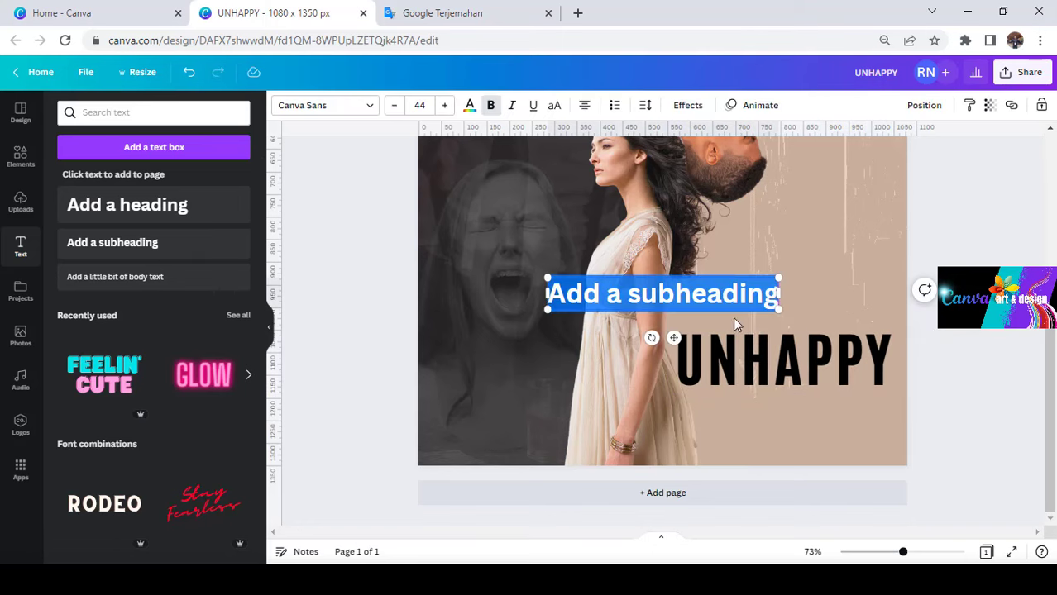
pyautogui.moveTo(670, 339); pyautogui.dragTo(784, 459)
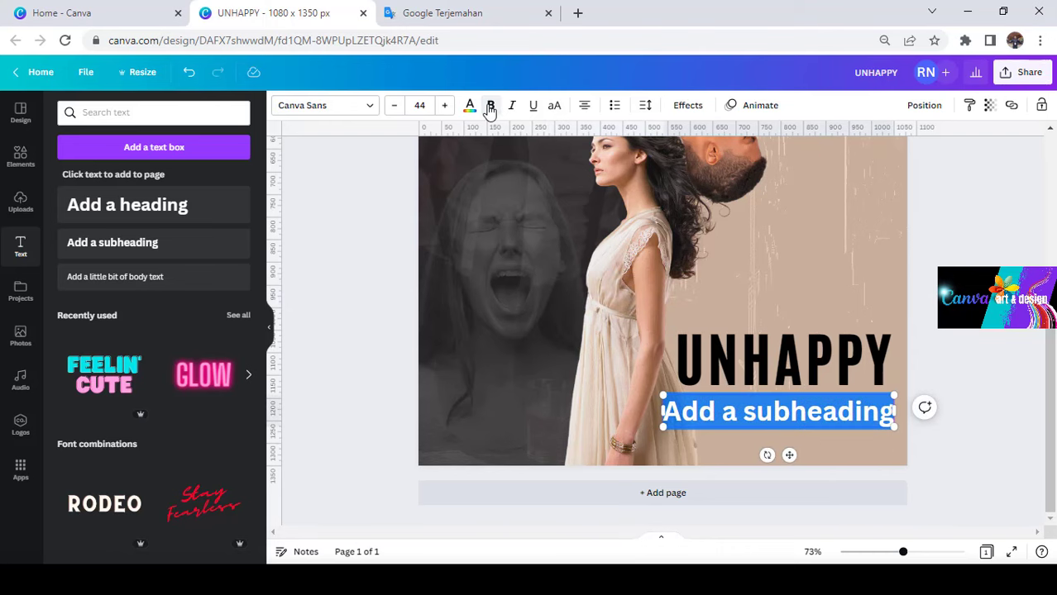
pyautogui.click(319, 112)
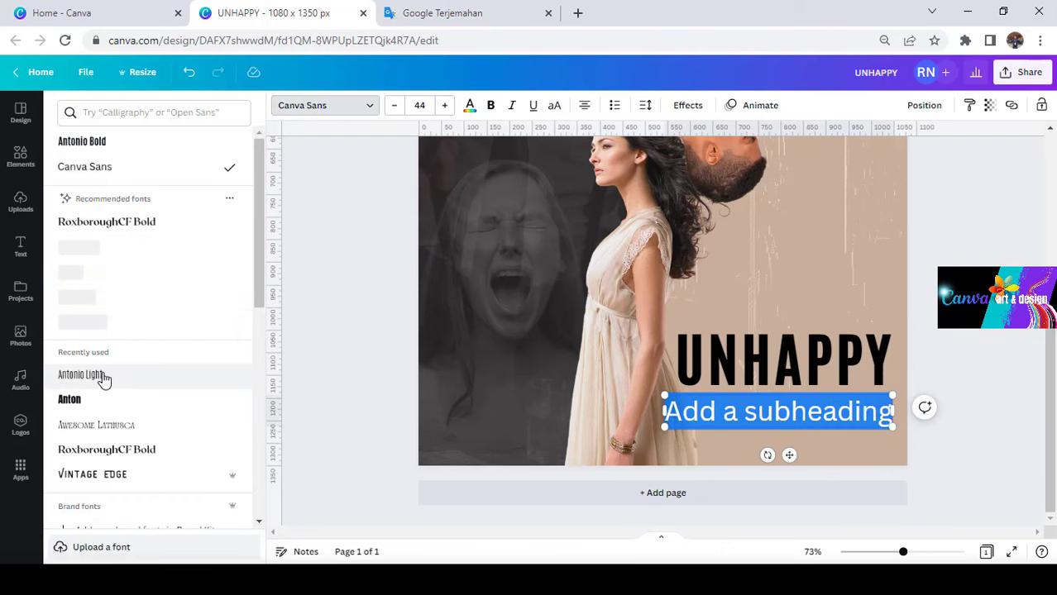
pyautogui.click(103, 379)
# Replace the subheading's placeholder text with "The Love Of Money Changes Many Thing".
pyautogui.press('BackSpace')
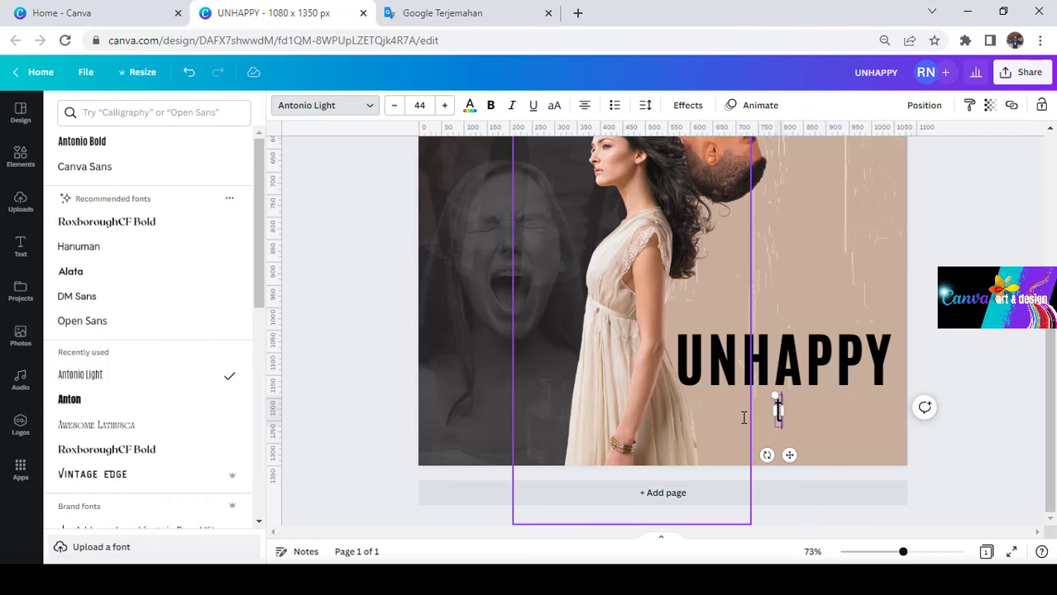
pyautogui.write('The Lo')
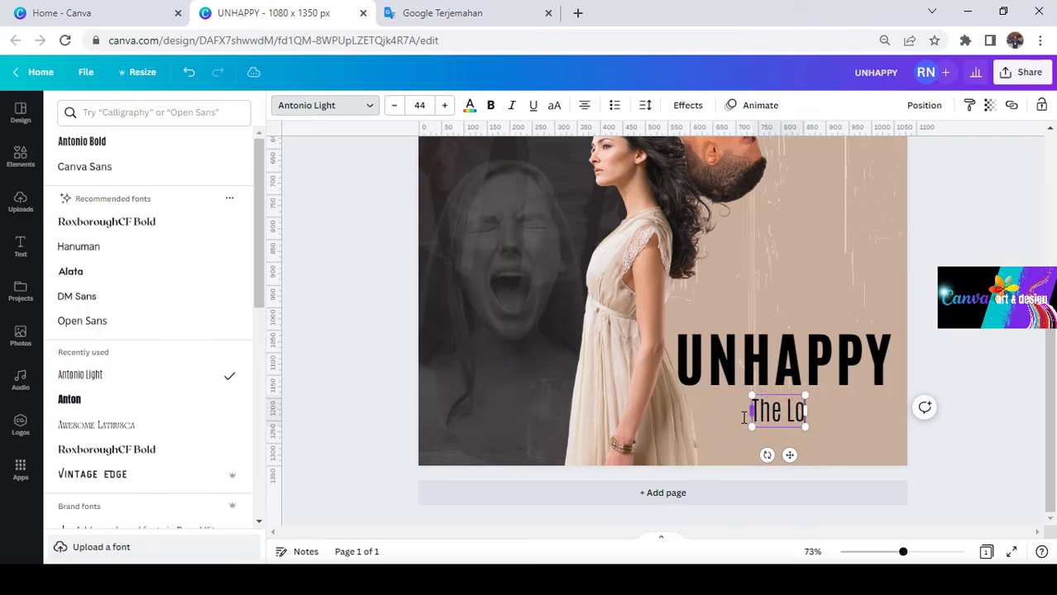
pyautogui.write('ve of')
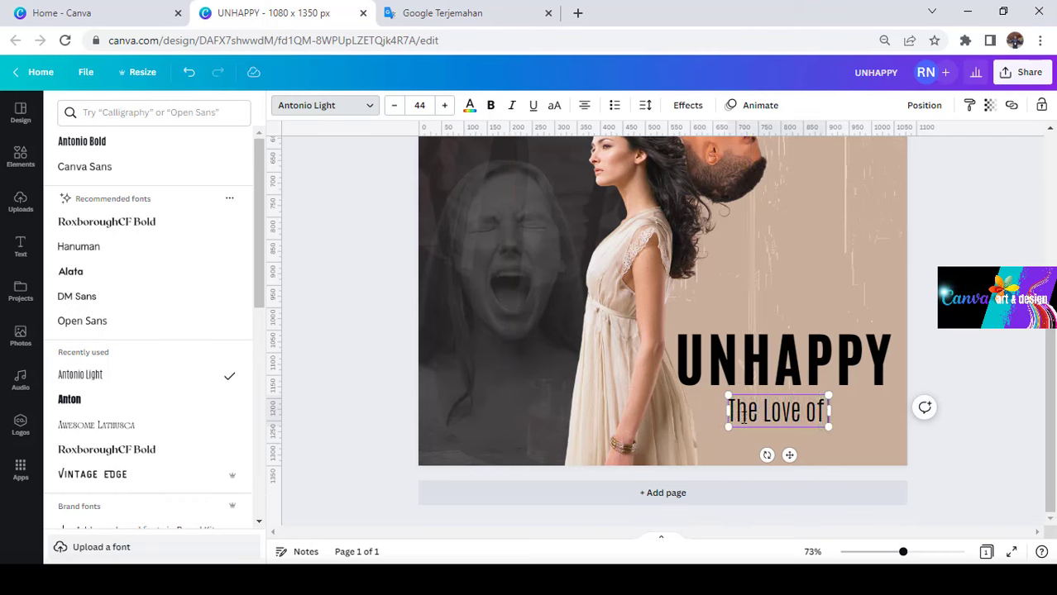
pyautogui.write(' Money Change')
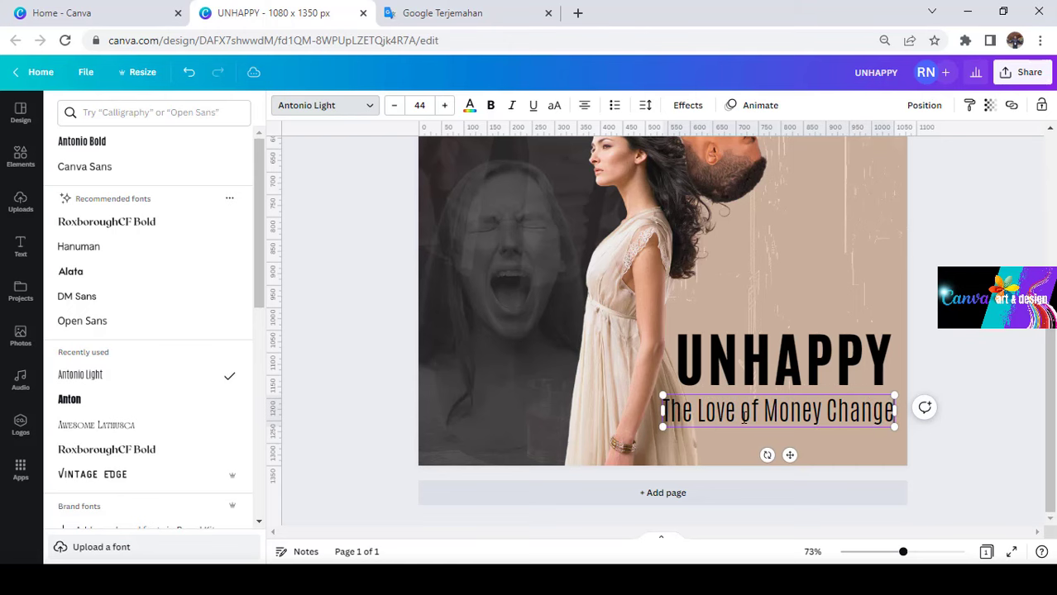
pyautogui.write('s Many Thing')
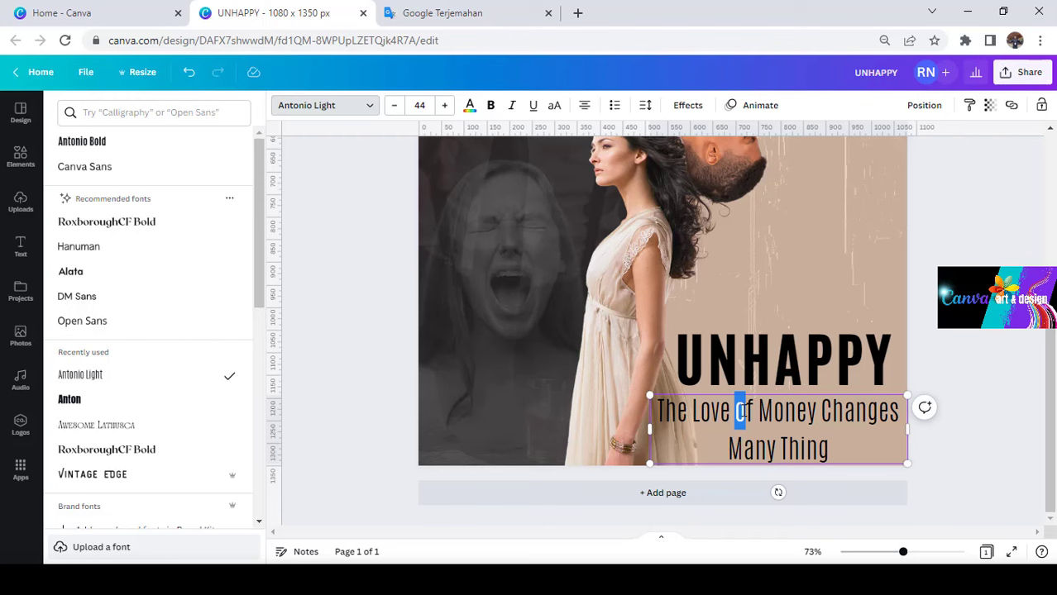
pyautogui.write('O')
# Shrink the tagline to one line at size 27.6 and enlarge the UNHAPPY heading to 95.7 so their widths match.
pyautogui.moveTo(907, 464); pyautogui.dragTo(898, 412)
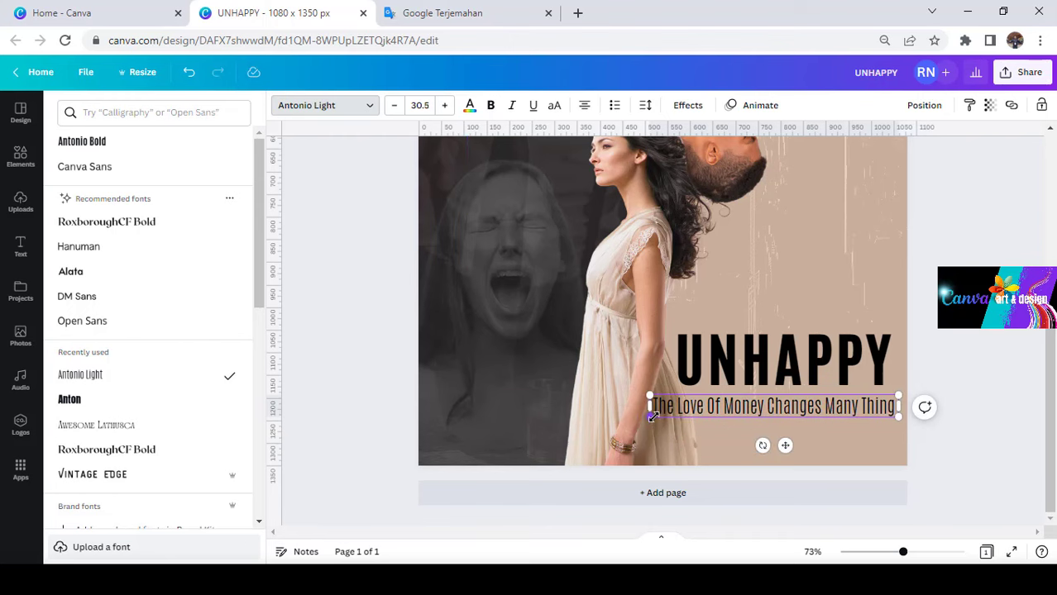
pyautogui.moveTo(652, 416); pyautogui.dragTo(673, 416)
pyautogui.click(861, 368)
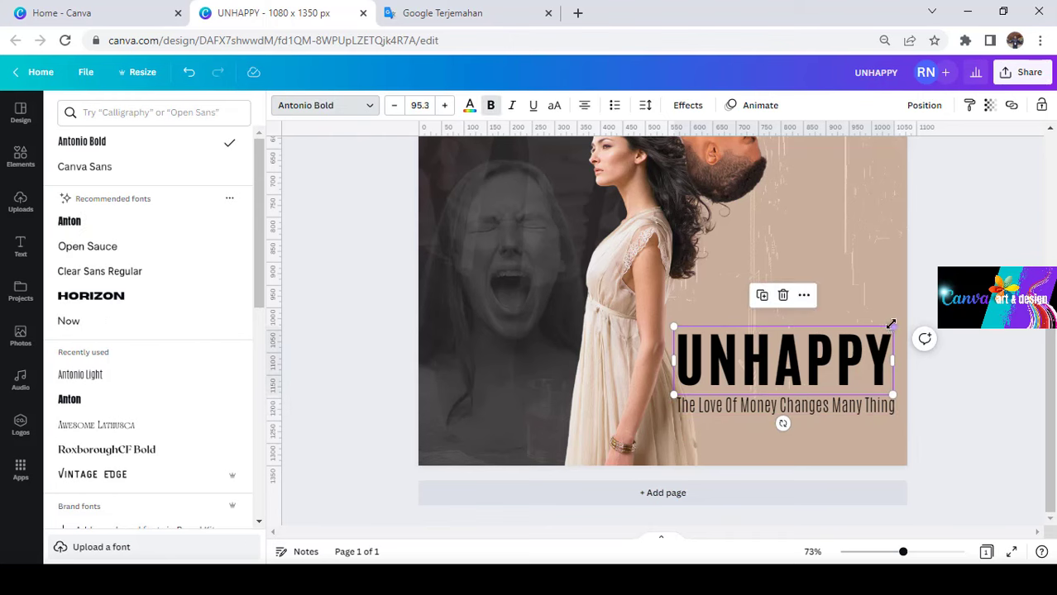
pyautogui.moveTo(893, 327); pyautogui.dragTo(896, 326)
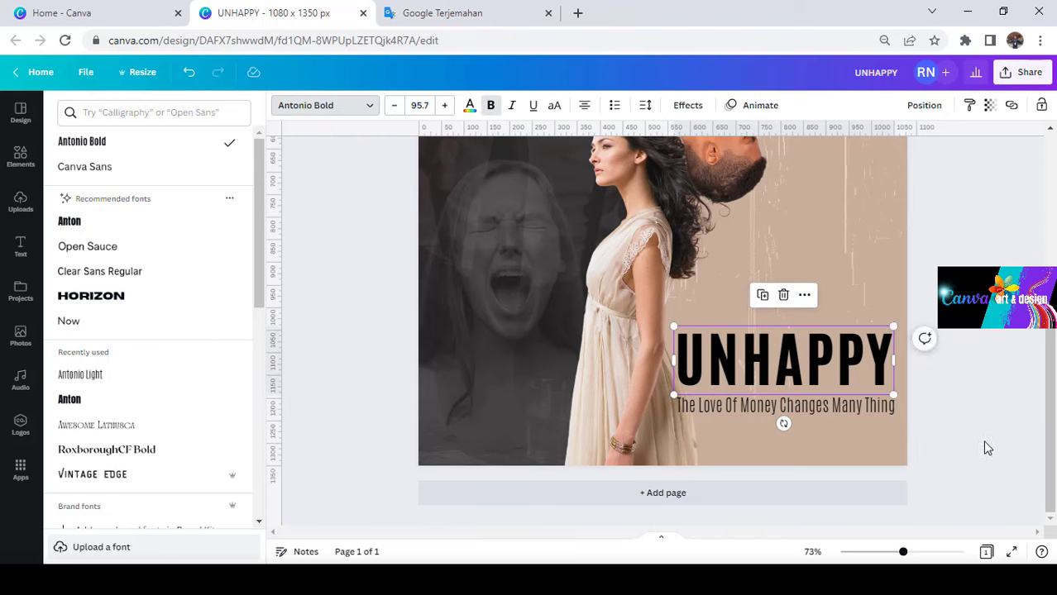
pyautogui.click(984, 453)
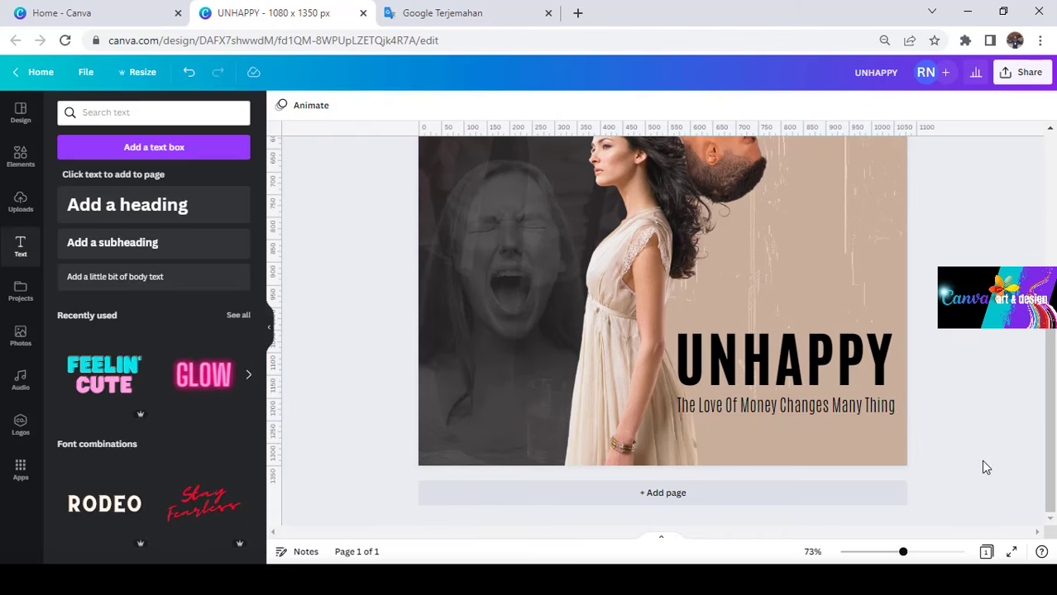
# Duplicate the tagline directly below itself and change the copy's text to 2.3.23.
pyautogui.click(830, 417)
pyautogui.click(765, 364)
pyautogui.moveTo(782, 408); pyautogui.dragTo(776, 427)
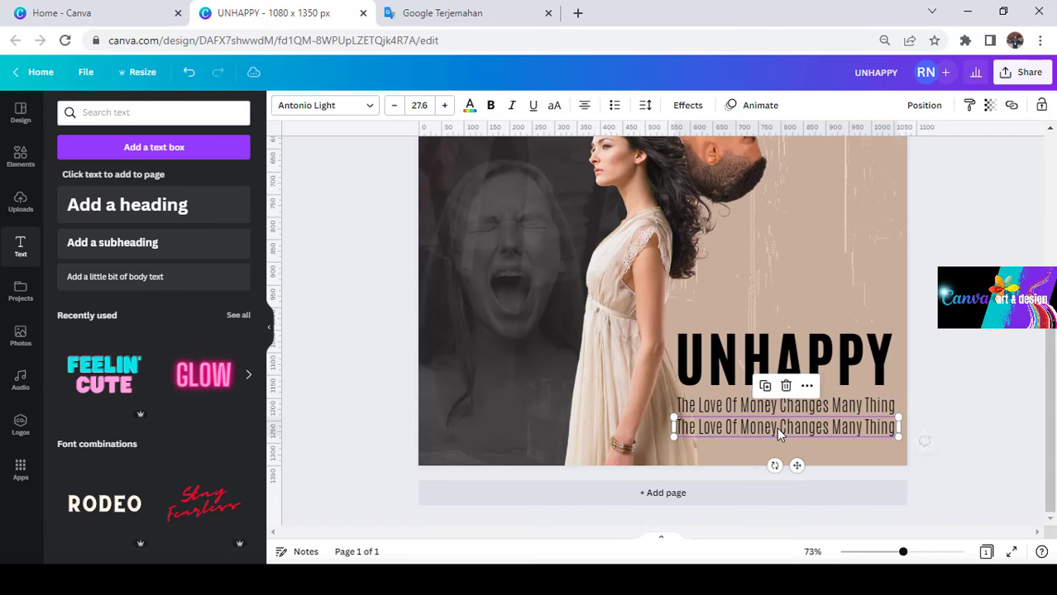
pyautogui.doubleClick(777, 427)
pyautogui.write('2')
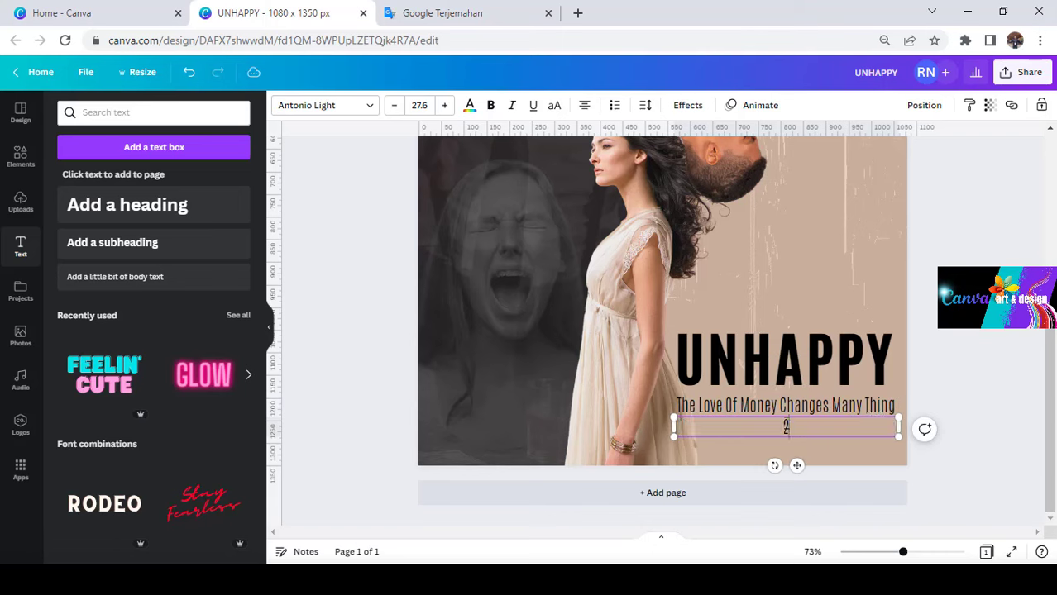
pyautogui.write('.3.23')
pyautogui.click(959, 410)
# Make the 2.3.23 date line bold.
pyautogui.click(800, 436)
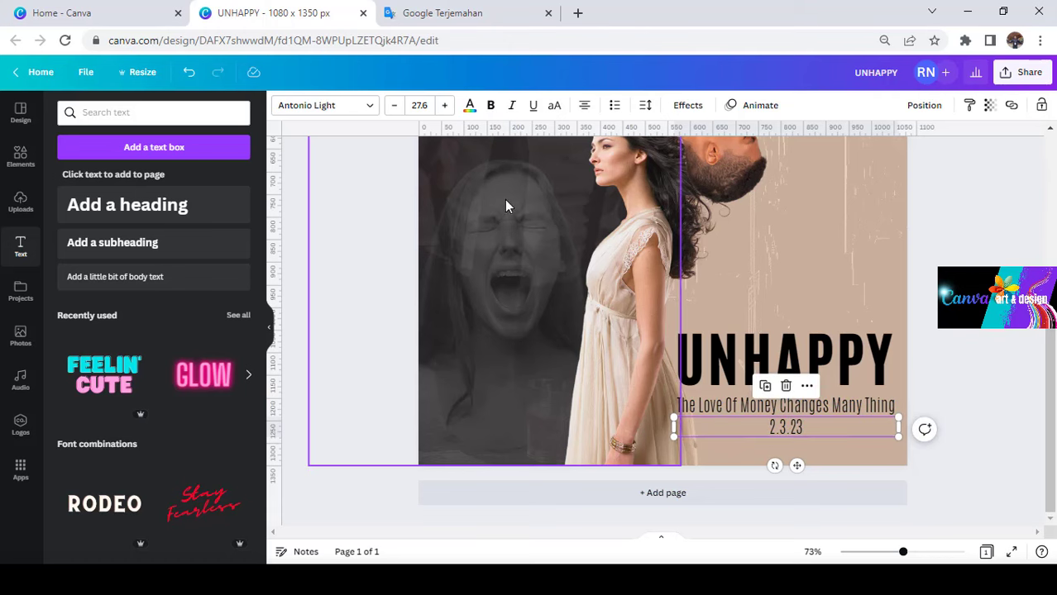
pyautogui.click(491, 105)
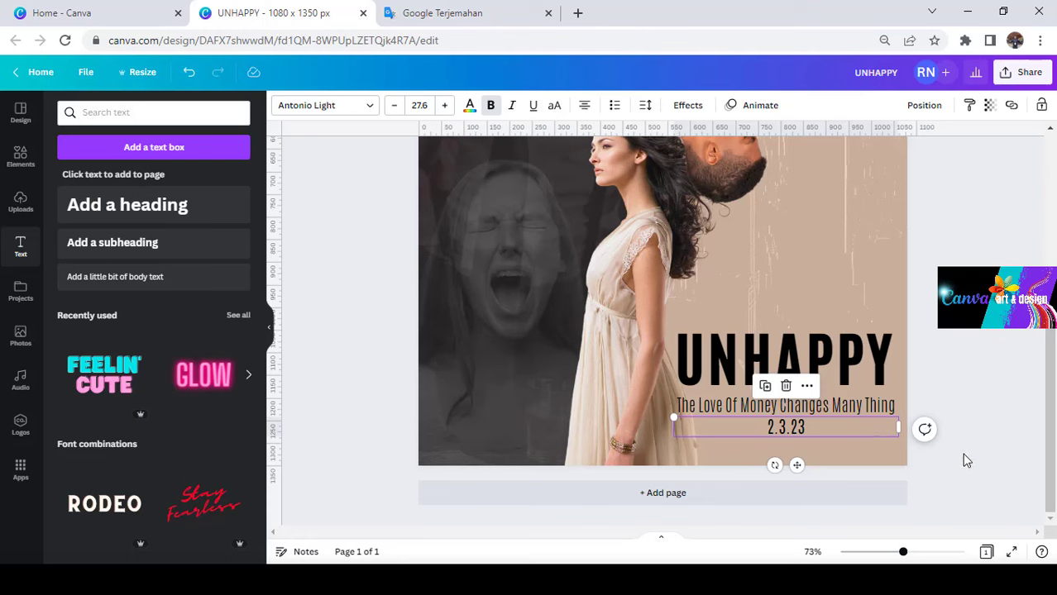
pyautogui.moveTo(962, 453); pyautogui.dragTo(848, 368)
pyautogui.click(957, 377)
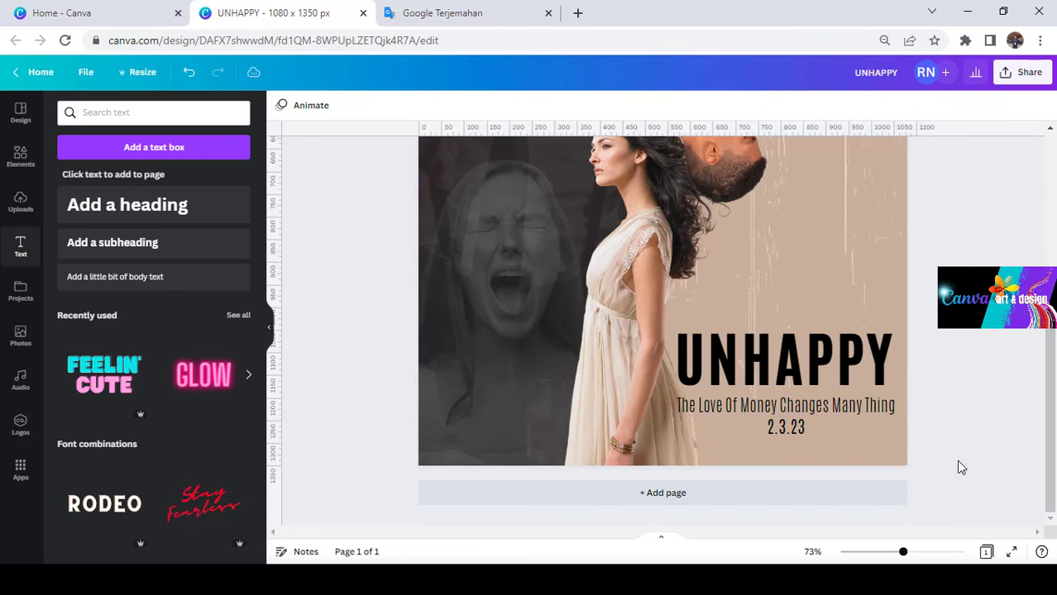
# Move the UNHAPPY heading, tagline and date up together to leave room beneath them.
pyautogui.click(806, 414)
pyautogui.keyDown('shift'); pyautogui.click(809, 352); pyautogui.keyUp('shift')
pyautogui.moveTo(809, 352); pyautogui.dragTo(813, 329)
pyautogui.click(971, 437)
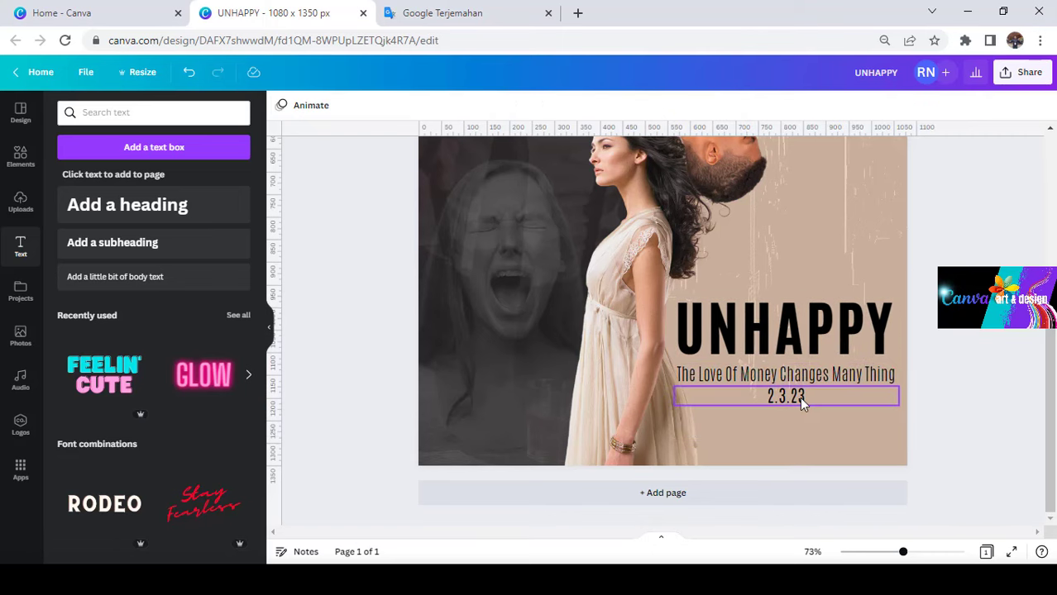
# Duplicate the date line lower down and change the copy to a non-bold ONLY IN THEATRE.
pyautogui.click(799, 397)
pyautogui.moveTo(785, 392); pyautogui.dragTo(784, 441)
pyautogui.doubleClick(784, 437)
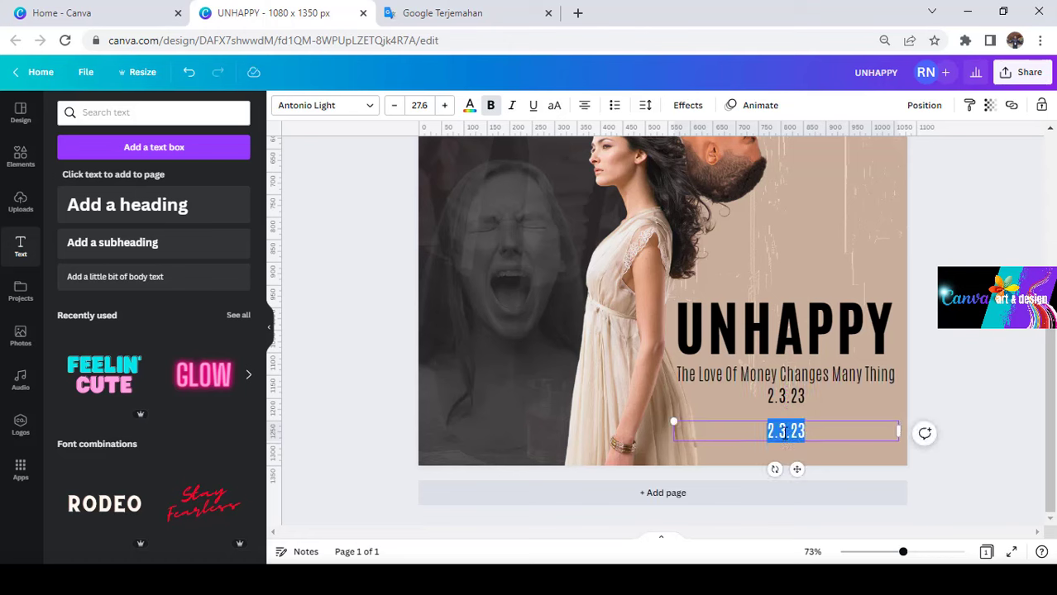
pyautogui.write('onlonly in theatre')
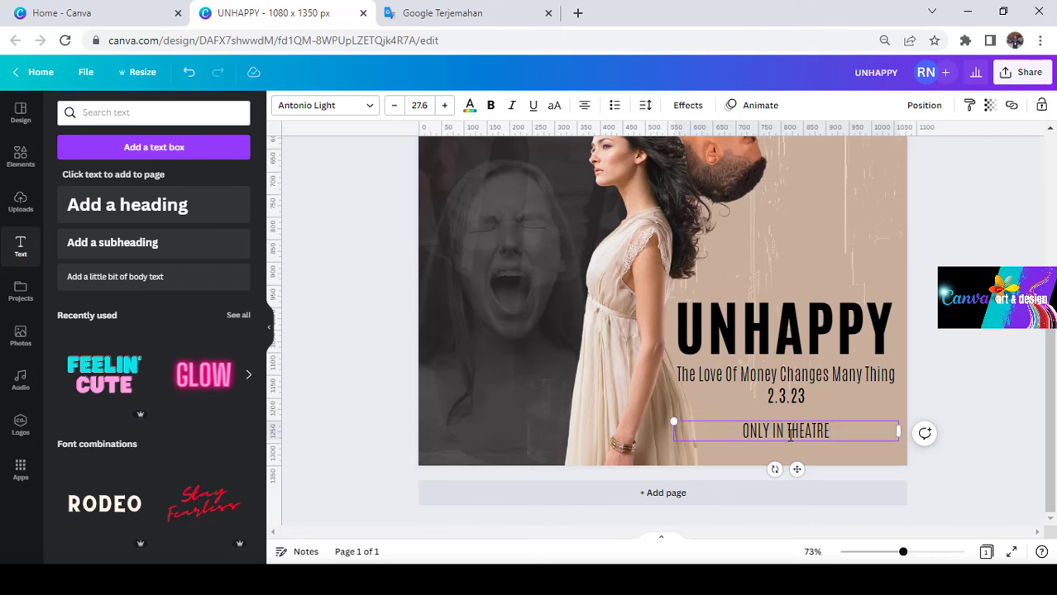
# Move the 2.3.23 date down so it sits just above the ONLY IN THEATRE line.
pyautogui.click(797, 400)
pyautogui.moveTo(798, 401); pyautogui.dragTo(799, 411)
pyautogui.click(959, 457)
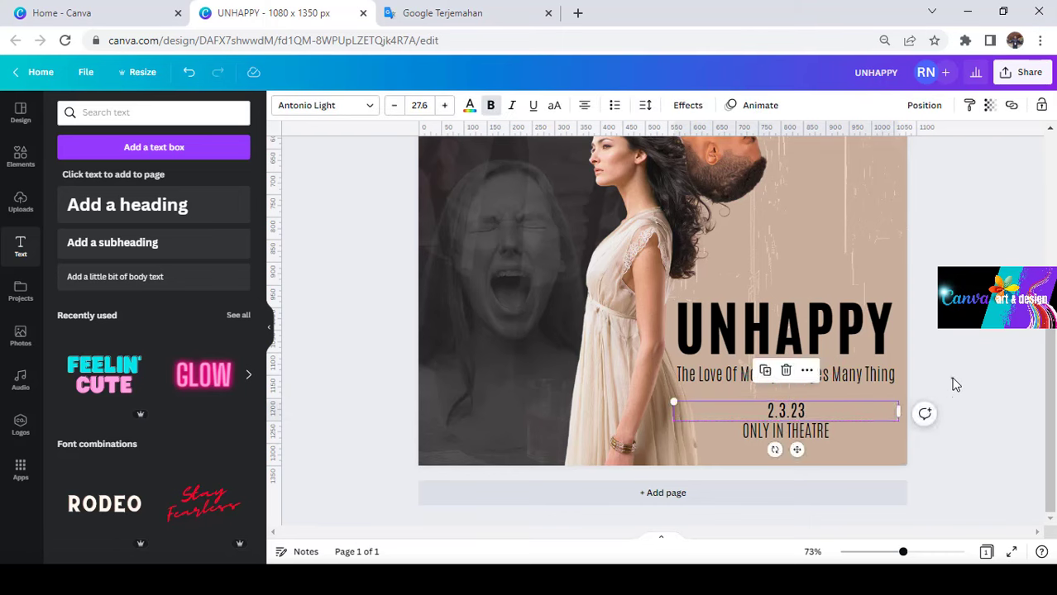
pyautogui.click(952, 384)
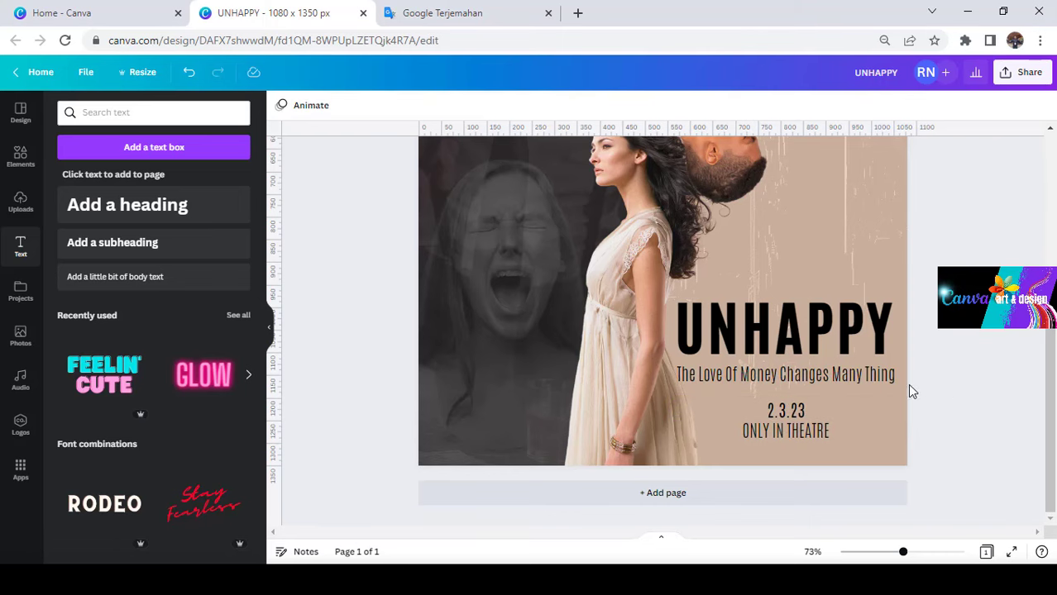
# Add the speckled black splatter graphic from the SPLAT graphics, and place reduced copies over both ends of the UNHAPPY heading.
pyautogui.click(21, 156)
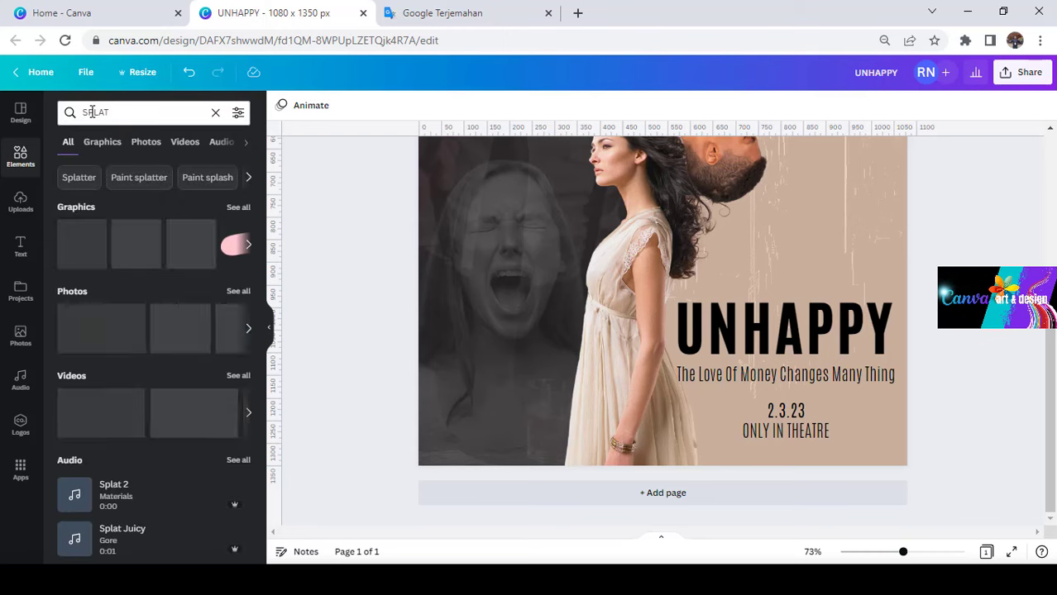
pyautogui.click(91, 144)
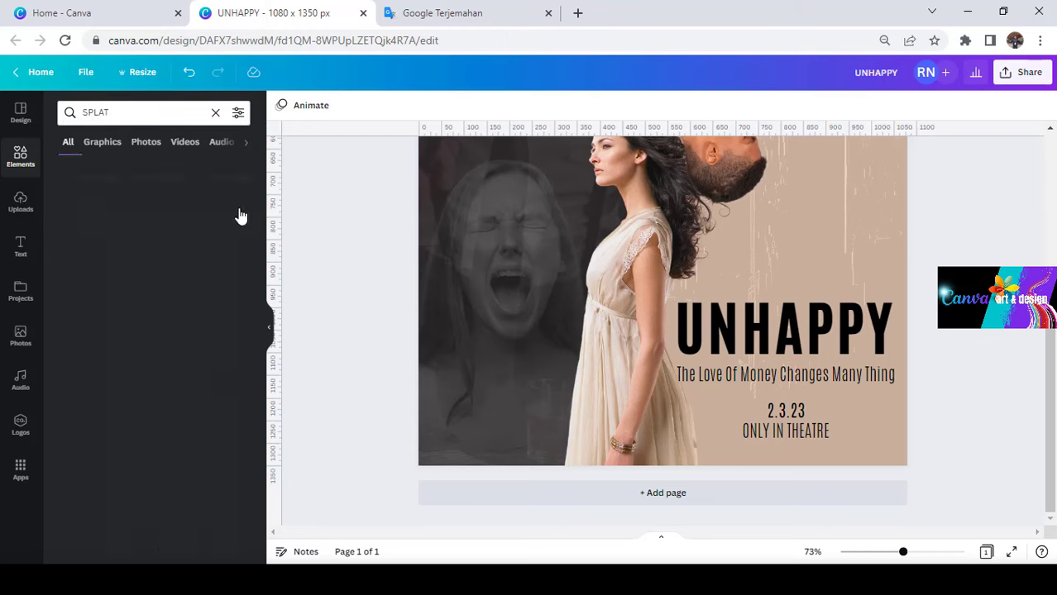
pyautogui.click(73, 367)
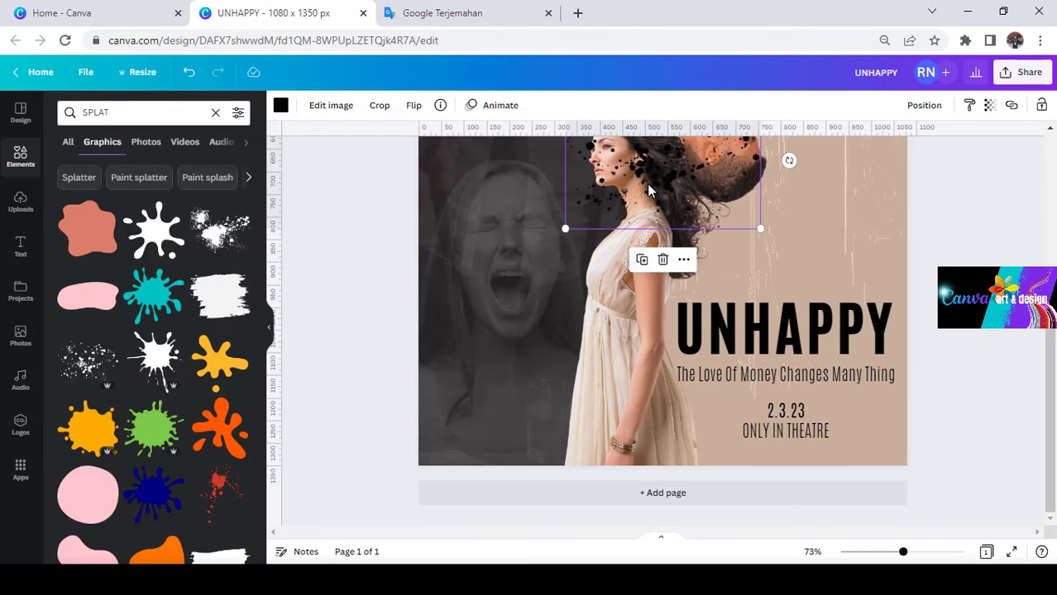
pyautogui.moveTo(647, 184); pyautogui.dragTo(771, 305)
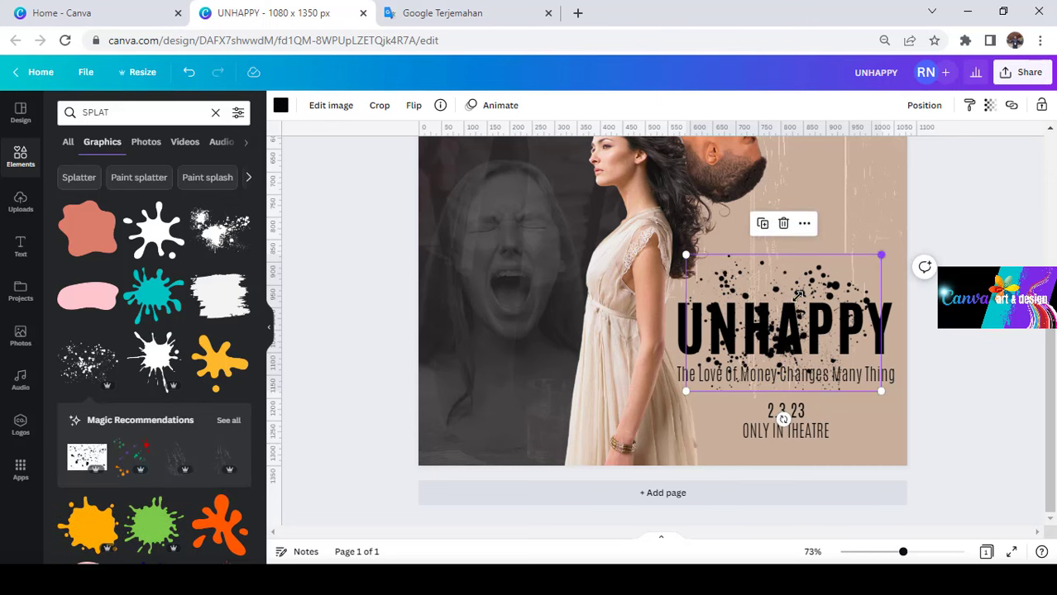
pyautogui.moveTo(881, 255); pyautogui.dragTo(765, 335)
pyautogui.moveTo(726, 363); pyautogui.dragTo(841, 335)
pyautogui.click(959, 349)
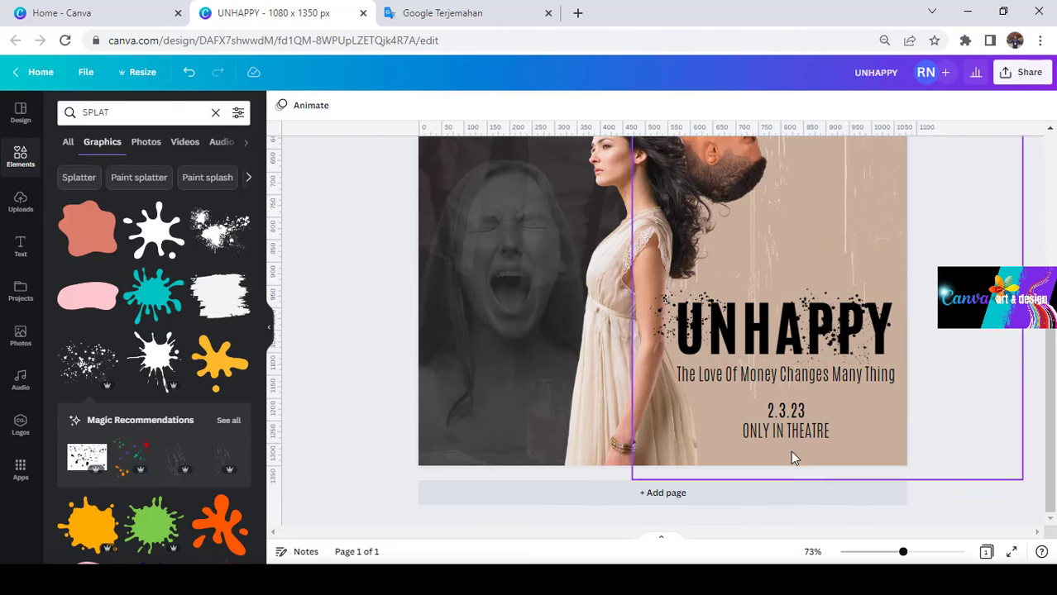
# Group the UNHAPPY heading, its splatters, the tagline, the date and the ONLY IN THEATRE line.
pyautogui.click(805, 434)
pyautogui.keyDown('shift'); pyautogui.click(792, 413); pyautogui.keyUp('shift')
pyautogui.keyDown('shift'); pyautogui.click(803, 379); pyautogui.keyUp('shift')
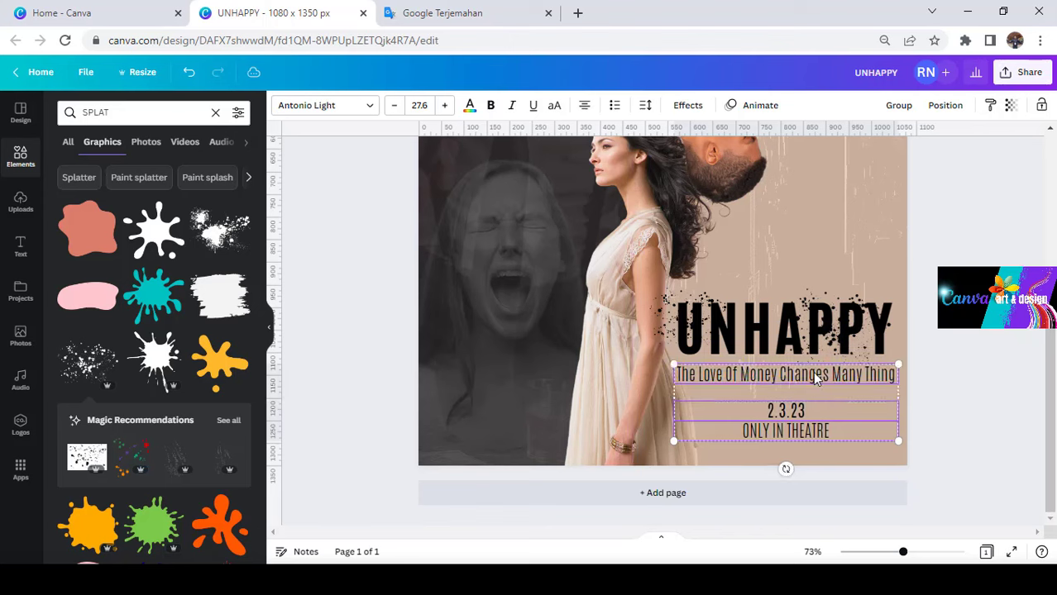
pyautogui.keyDown('shift'); pyautogui.click(776, 330); pyautogui.keyUp('shift')
pyautogui.keyDown('shift'); pyautogui.click(697, 322); pyautogui.keyUp('shift')
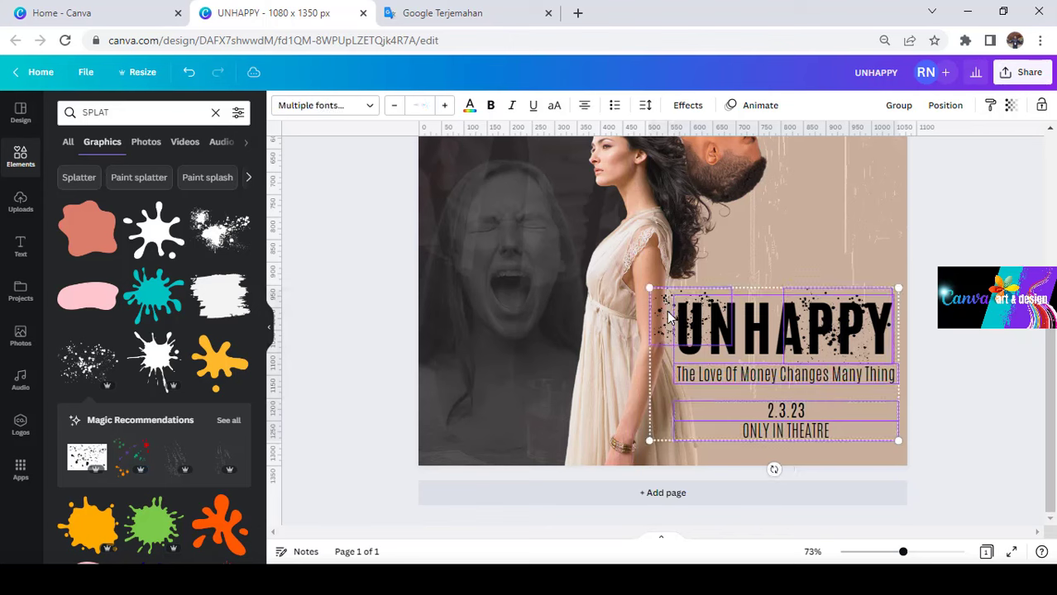
pyautogui.rightClick(697, 323)
pyautogui.click(744, 473)
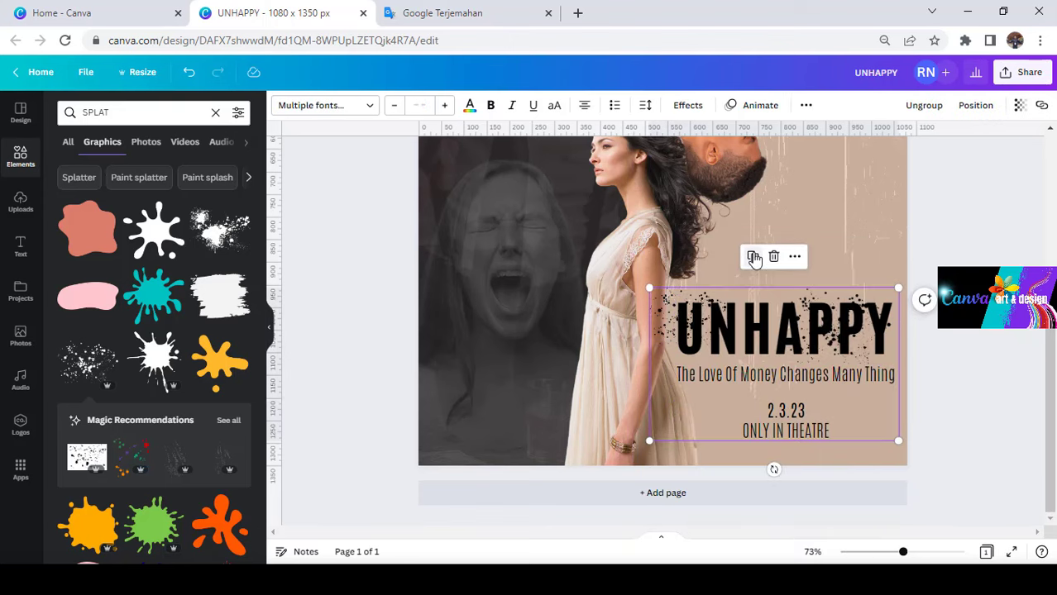
# Duplicate the title group, turn the copy upside down and place it in the dark area at the page's upper left.
pyautogui.moveTo(776, 336); pyautogui.dragTo(764, 203)
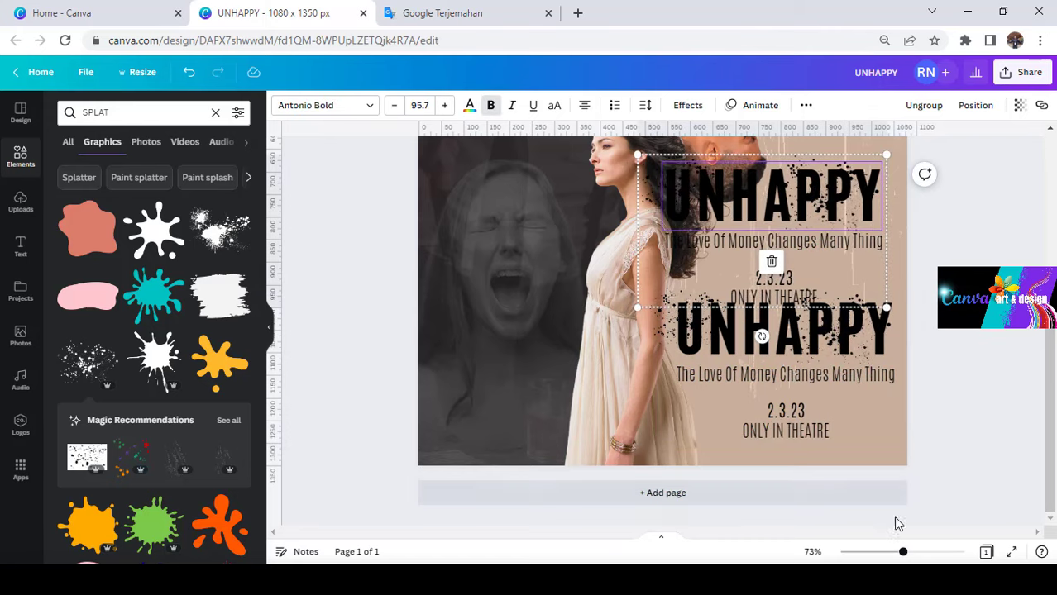
pyautogui.click(871, 552)
pyautogui.moveTo(696, 399); pyautogui.dragTo(622, 246)
pyautogui.click(863, 283)
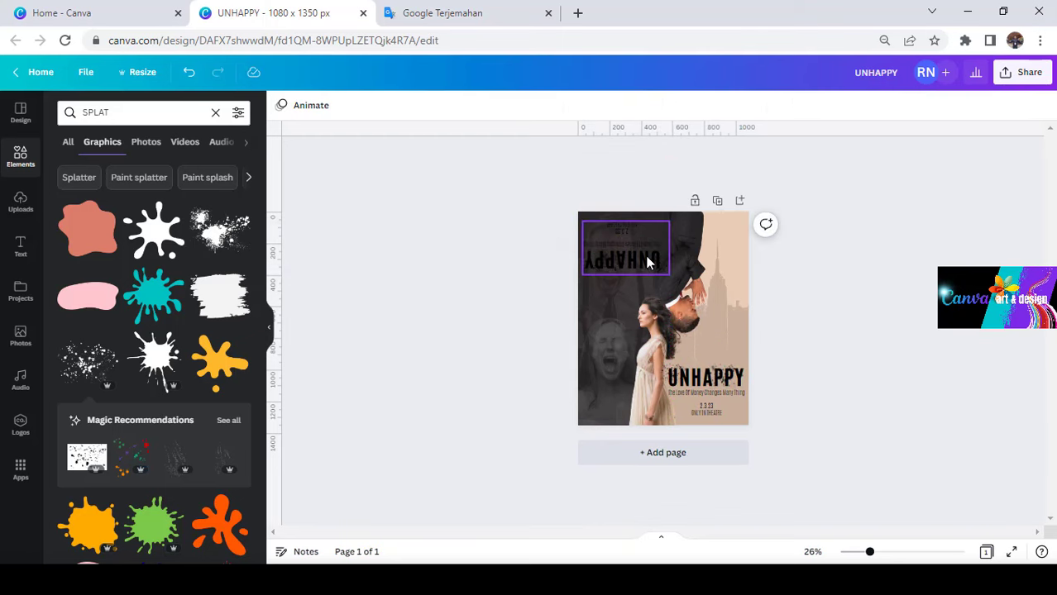
# Recolour both splatters on the upside-down title copy with the document's beige.
pyautogui.click(659, 274)
pyautogui.click(281, 105)
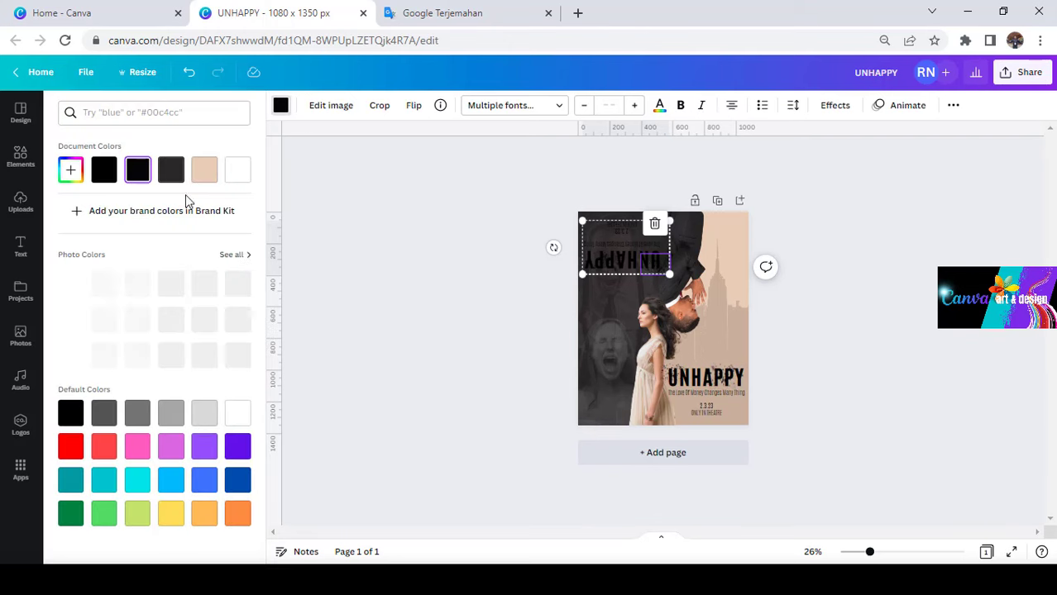
pyautogui.click(204, 172)
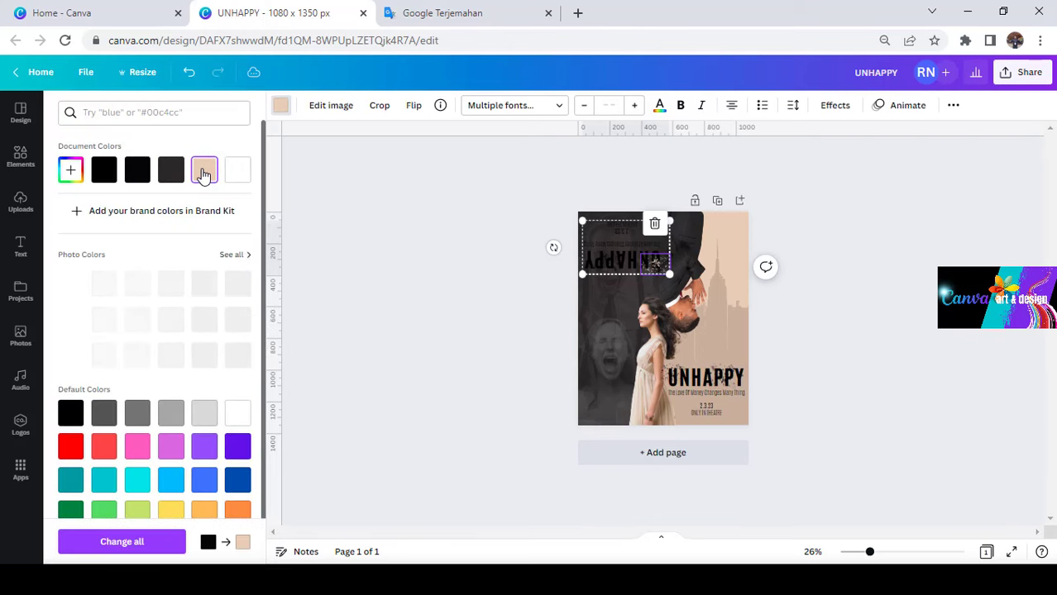
pyautogui.doubleClick(604, 267)
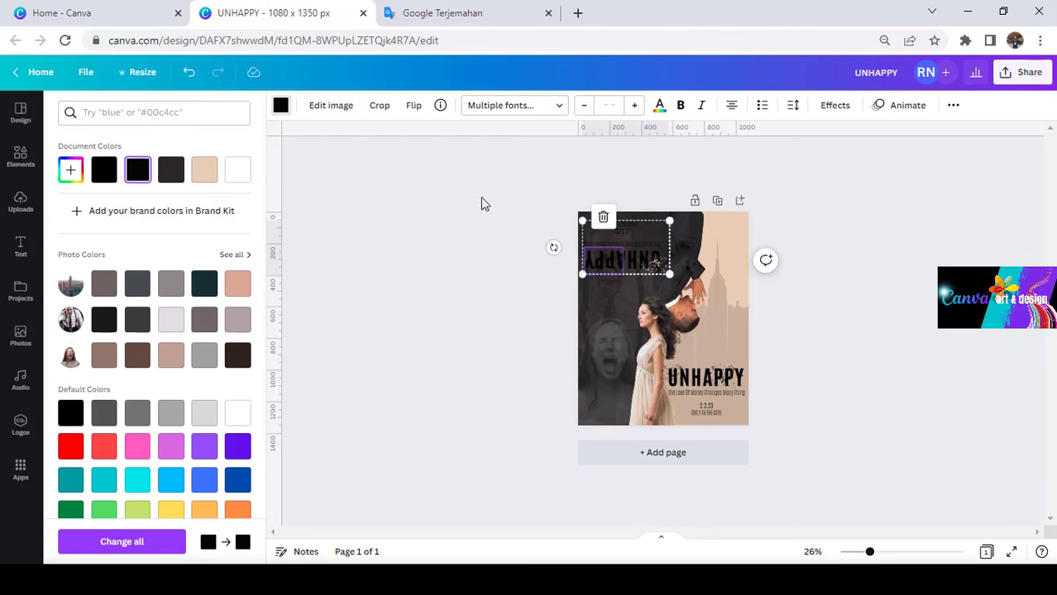
pyautogui.click(204, 170)
pyautogui.press('Escape')
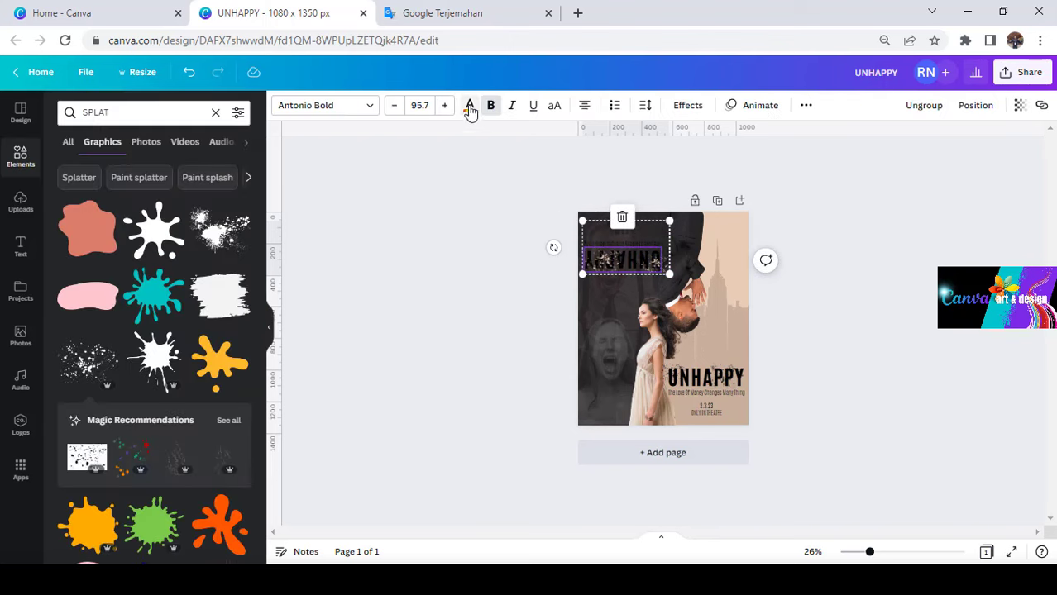
# Recolour the upside-down UNHAPPY heading with the document's beige.
pyautogui.click(469, 106)
pyautogui.click(205, 171)
pyautogui.press('Escape')
# Ungroup the upside-down title copy and widen its UNHAPPY heading so the word fits on one line.
pyautogui.scroll(3, 571, 275)
pyautogui.rightClick(600, 264)
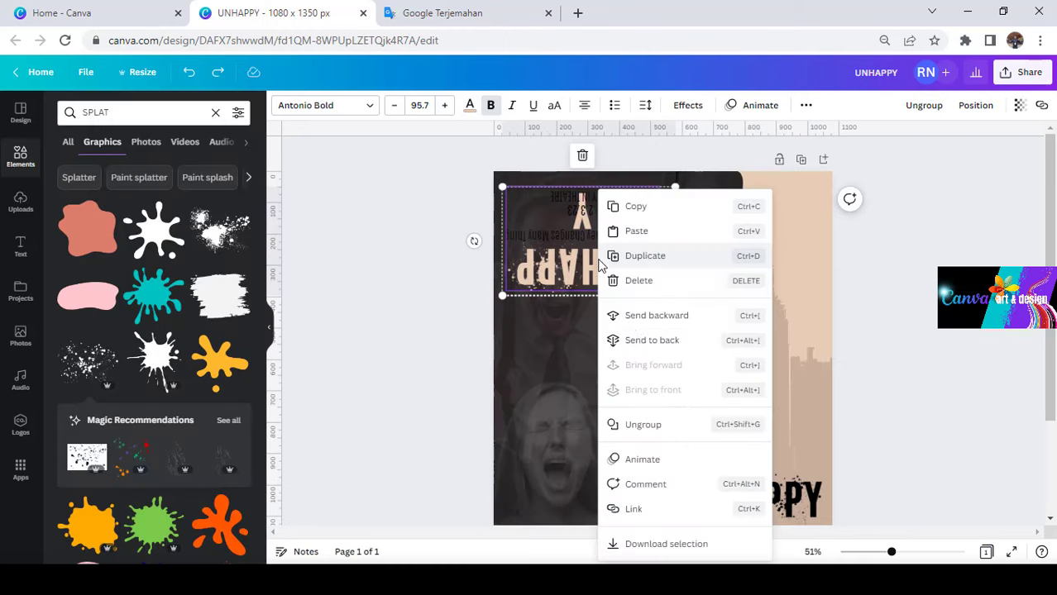
pyautogui.click(642, 424)
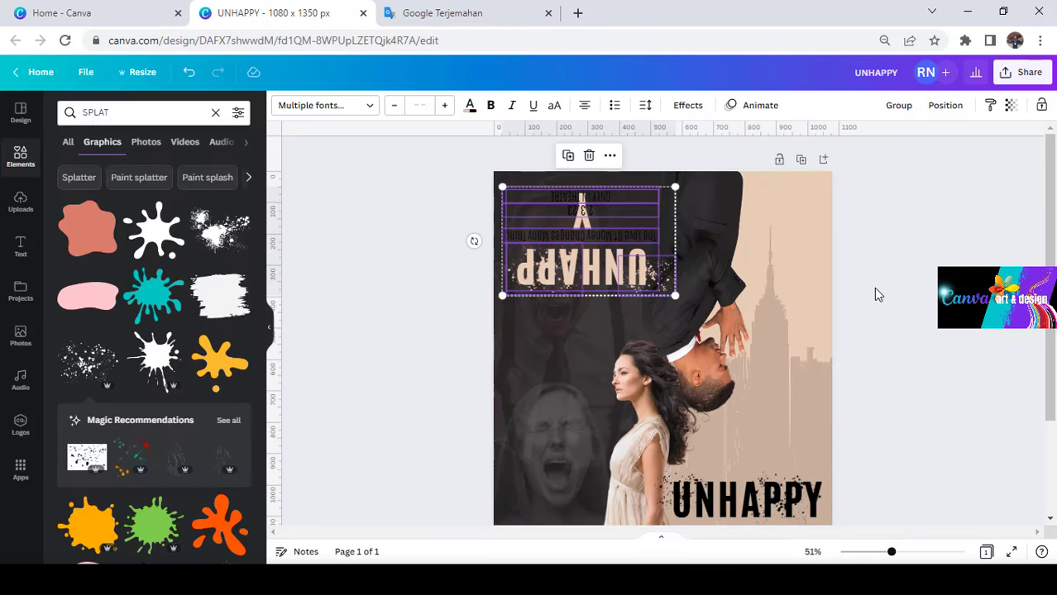
pyautogui.click(876, 290)
pyautogui.click(579, 269)
pyautogui.moveTo(658, 240)
pyautogui.mouseDown()
pyautogui.moveTo(670, 244)
pyautogui.moveTo(660, 244)
pyautogui.mouseUp()
# Recolour the upside-down tagline, the 2.3.23 date and the ONLY IN THEATRE line with the document's beige.
pyautogui.click(530, 235)
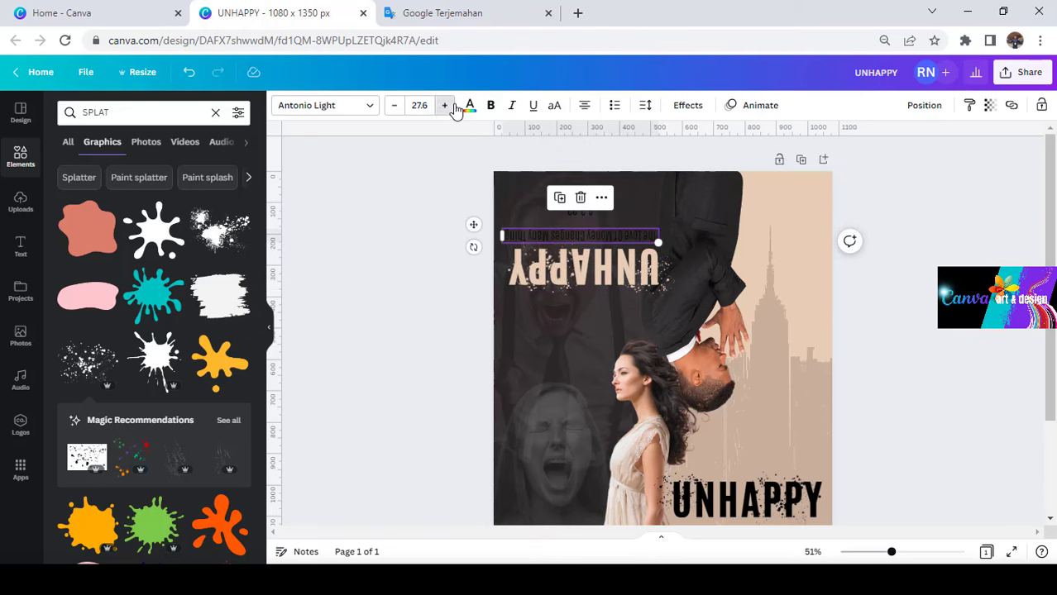
pyautogui.click(444, 105)
pyautogui.click(394, 105)
pyautogui.click(470, 105)
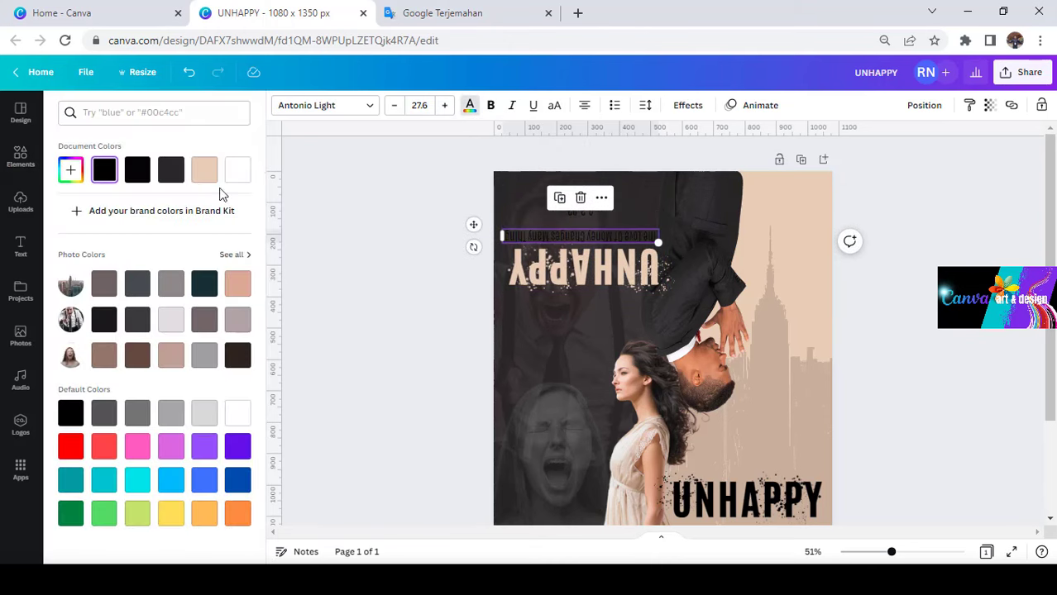
pyautogui.moveTo(579, 241); pyautogui.dragTo(578, 216)
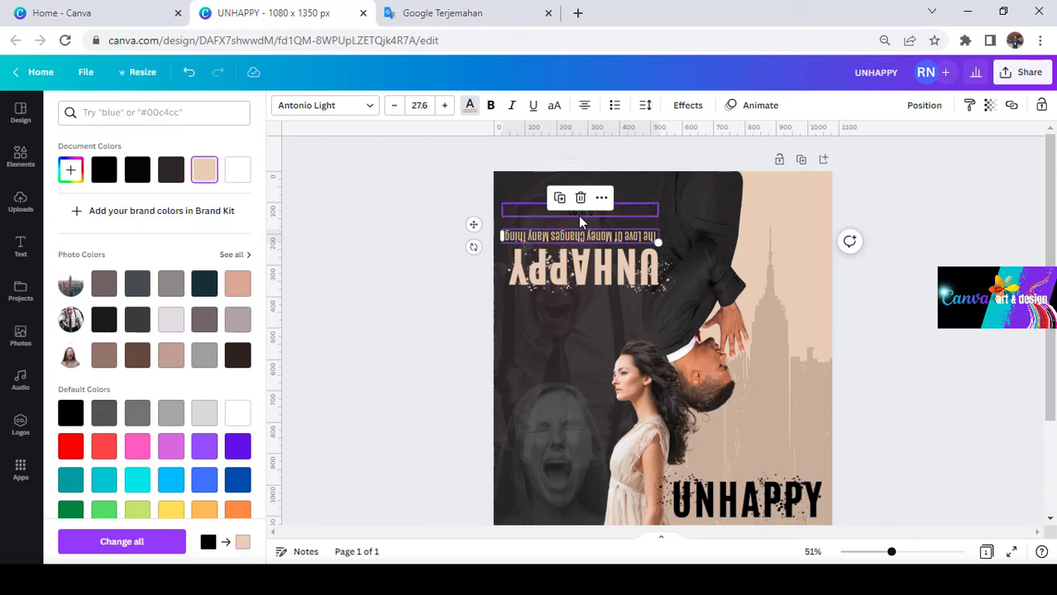
pyautogui.click(204, 170)
pyautogui.click(237, 170)
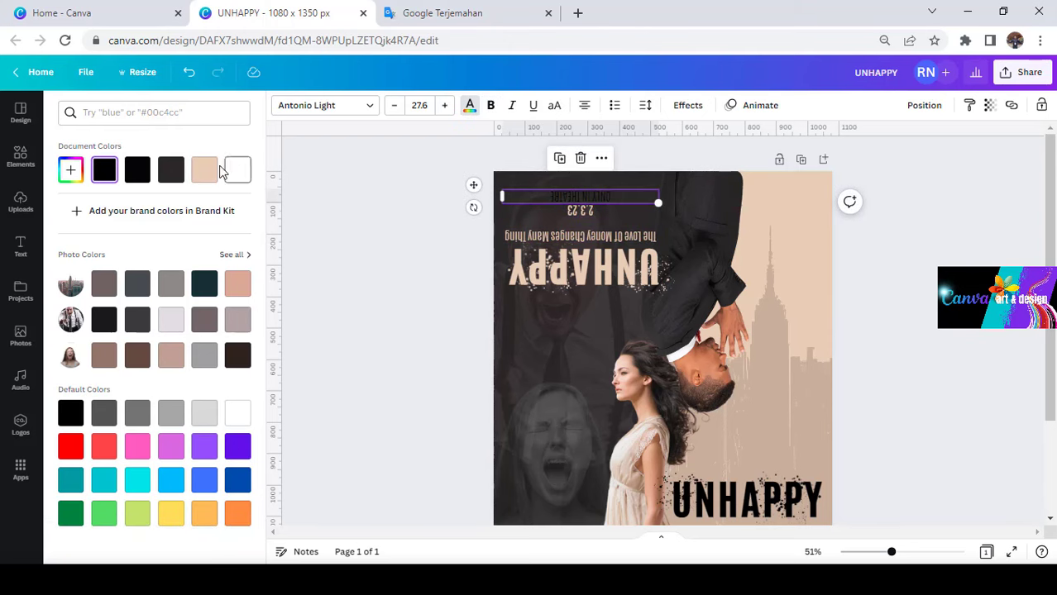
pyautogui.click(928, 341)
pyautogui.scroll(-2, 926, 338)
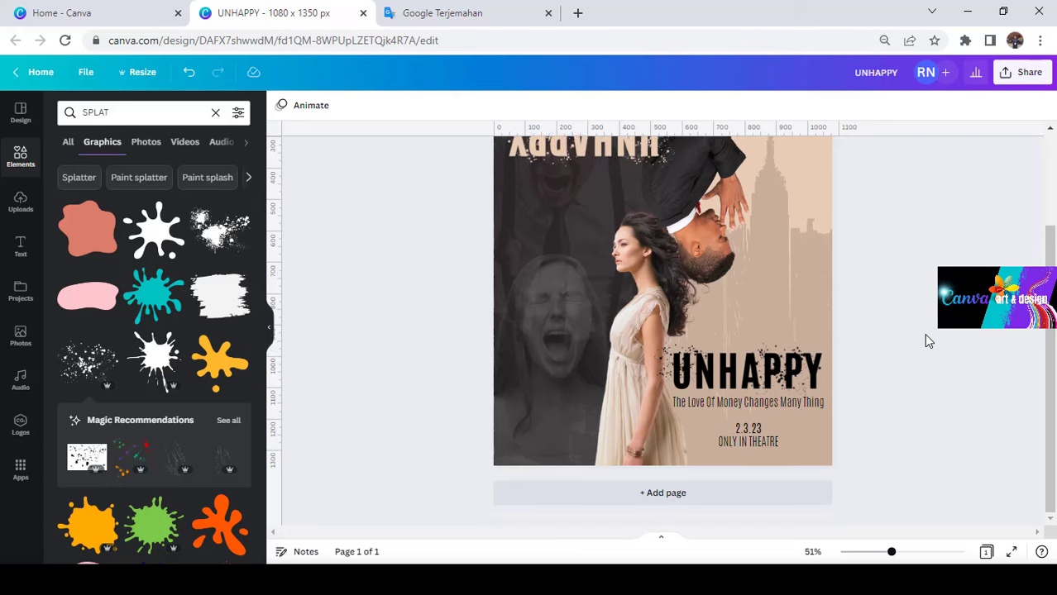
pyautogui.scroll(1, 926, 337)
pyautogui.click(874, 552)
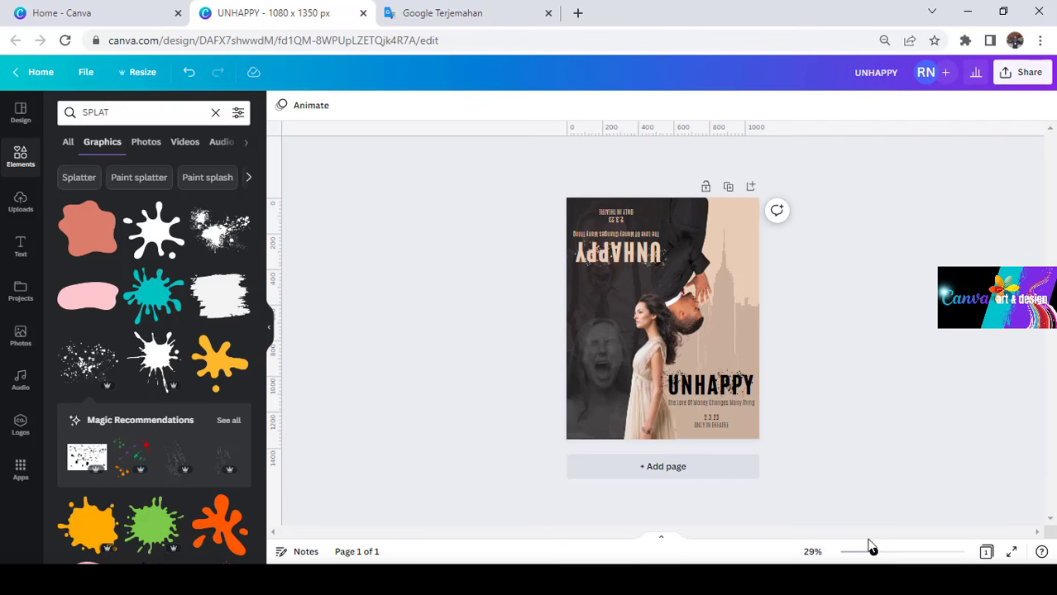
pyautogui.moveTo(875, 552); pyautogui.dragTo(885, 553)
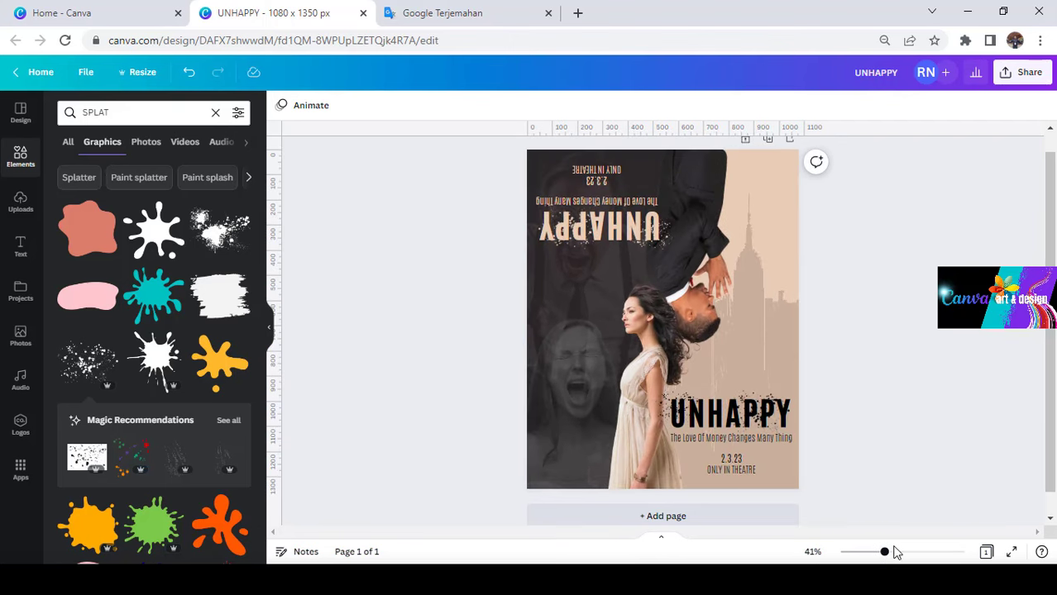